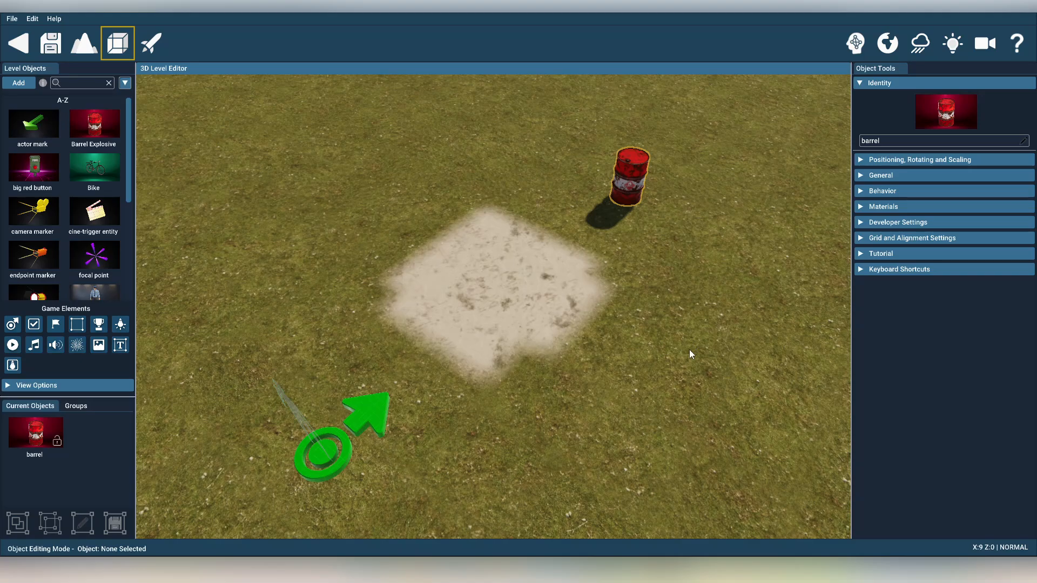
Step: Inspect the explosive barrel up close and open its developer settings
right_click_drag(689, 350, 794, 292)
key("w")
right_click_drag(575, 303, 580, 287)
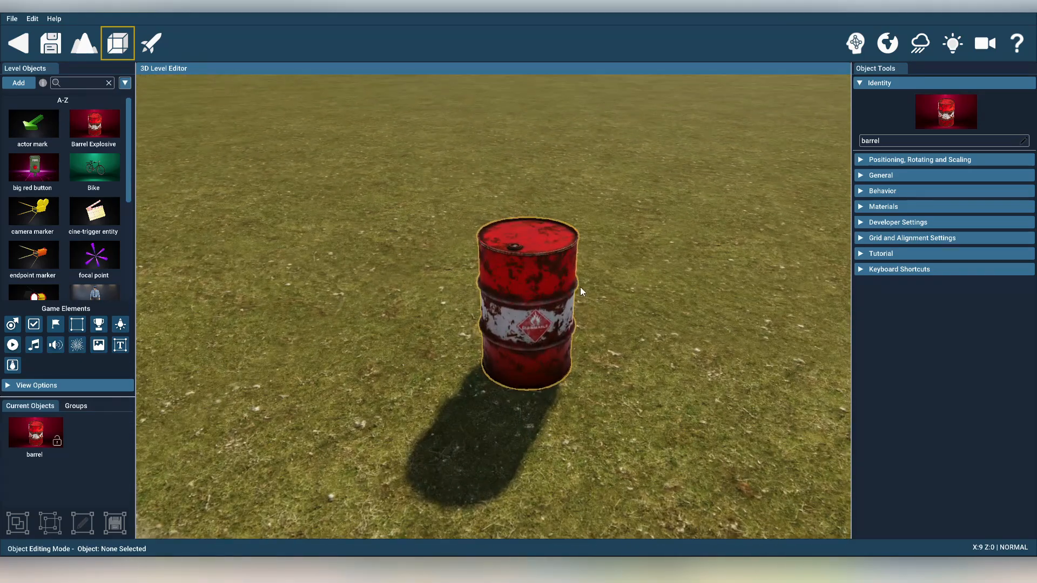
left_click(888, 142)
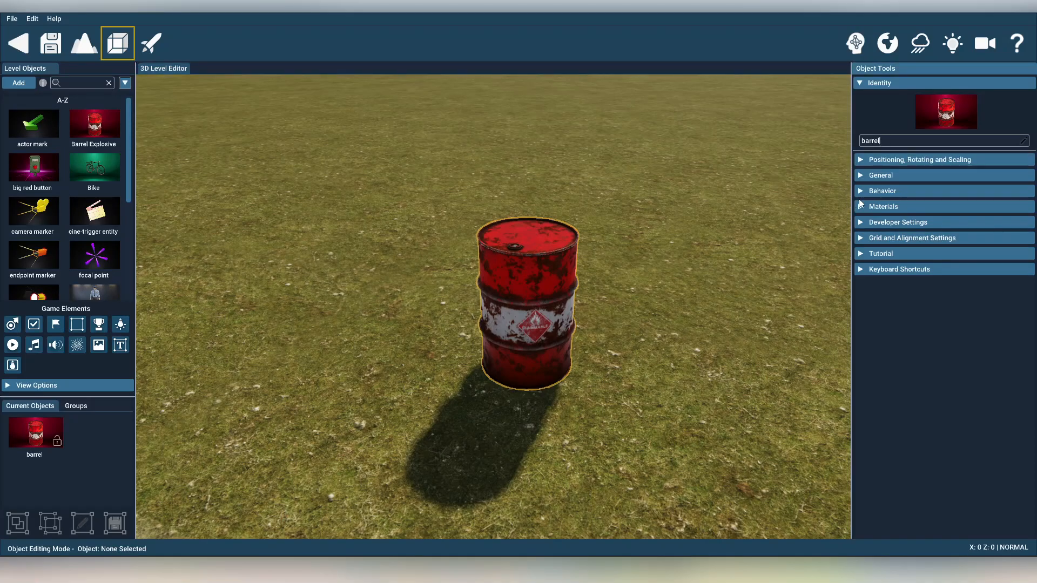
left_click(861, 222)
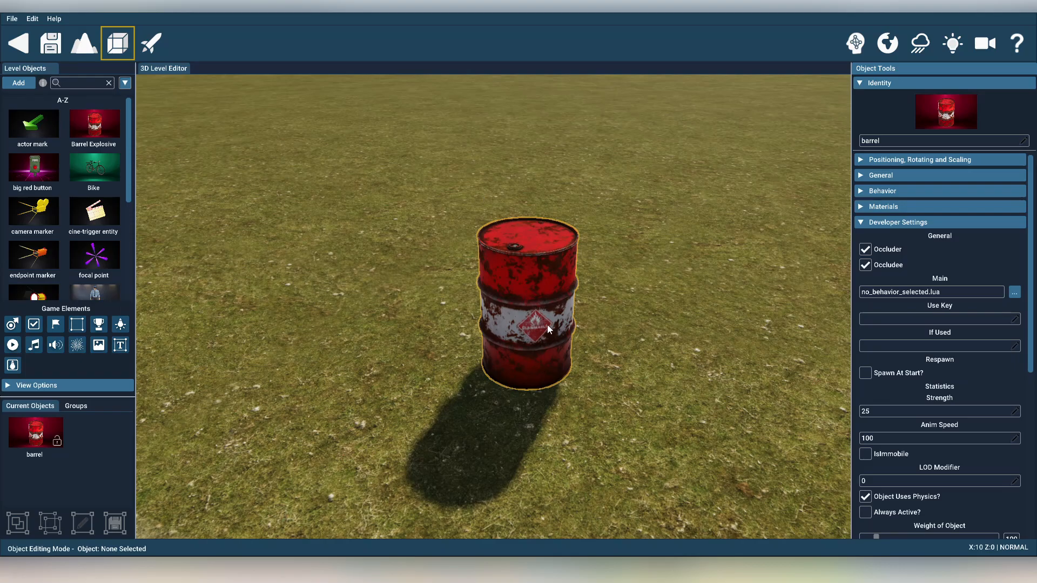
Step: Place a trigger zone over the sandy patch near the barrel
key("s")
right_click_drag(560, 356, 561, 357)
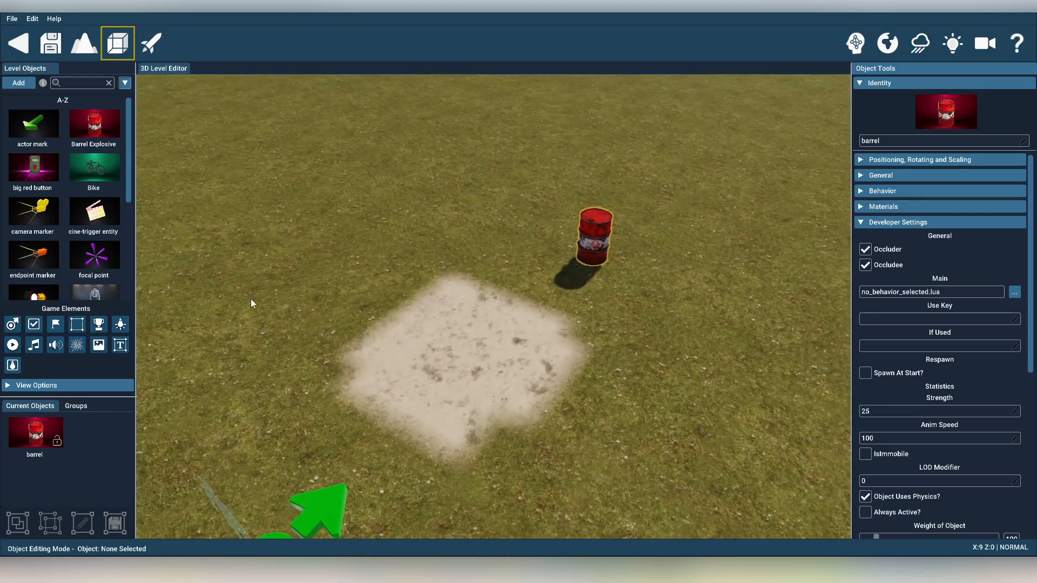
left_click(78, 325)
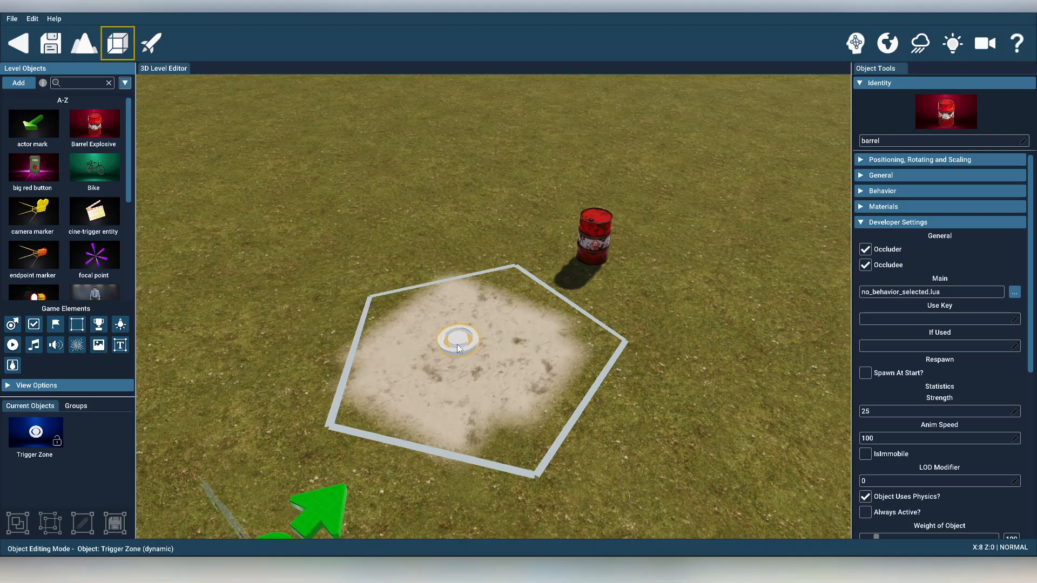
left_click(456, 344)
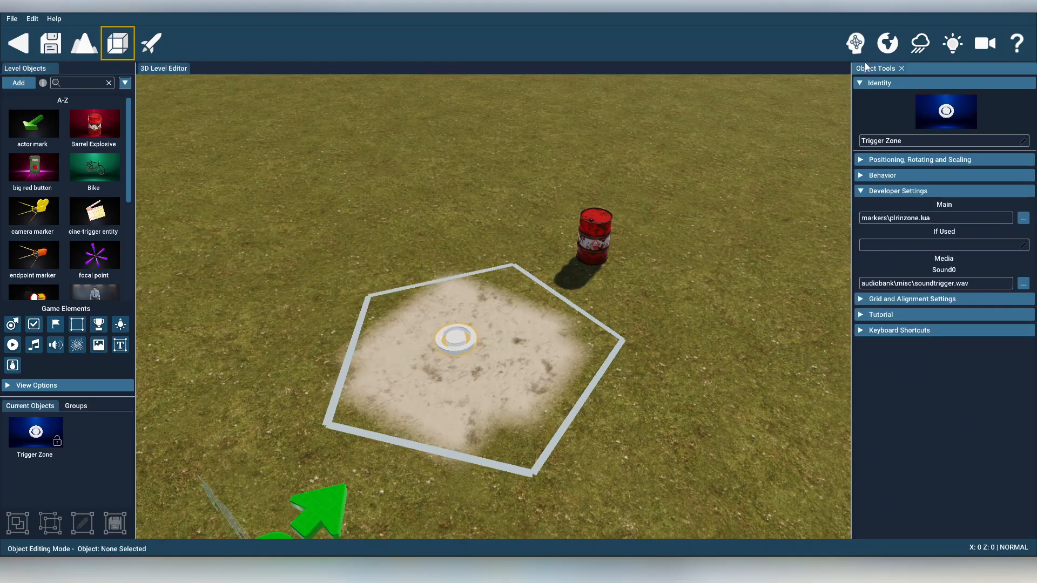
Step: Create a visual logic connection from the trigger zone to the barrel
left_click(857, 48)
mouse_move(461, 344)
left_mouse_down()
mouse_move(611, 235)
mouse_move(595, 237)
left_mouse_up()
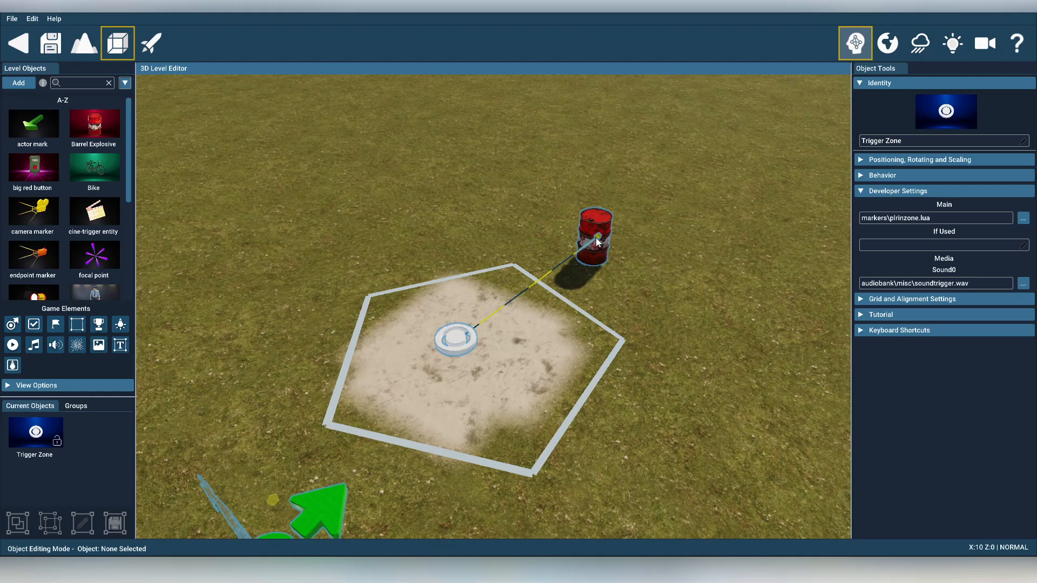
left_click(857, 43)
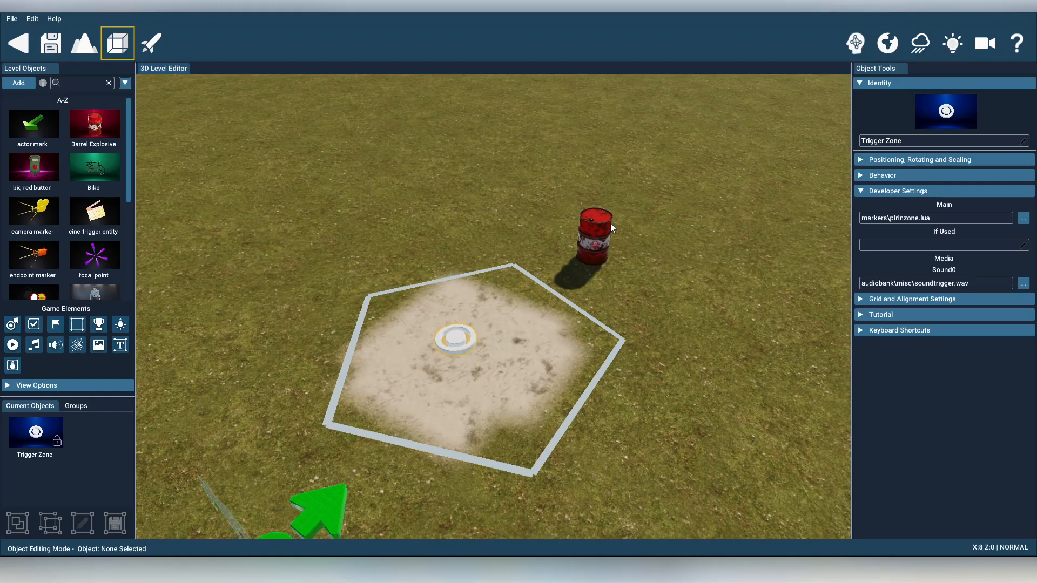
Step: Test the level by walking forward through the trigger zone to the barrel, and return to the editor
left_click(154, 44)
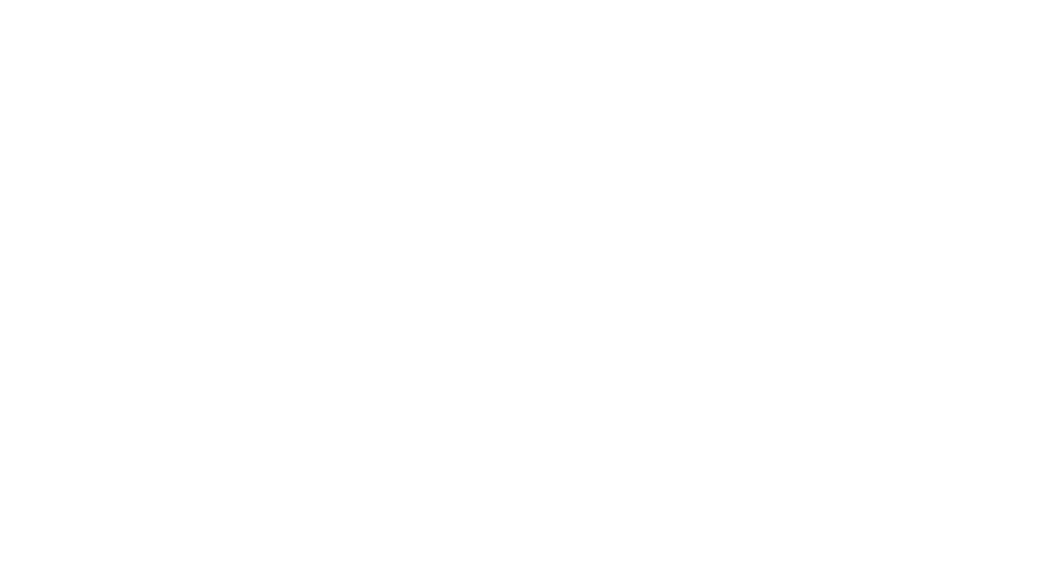
key("w")
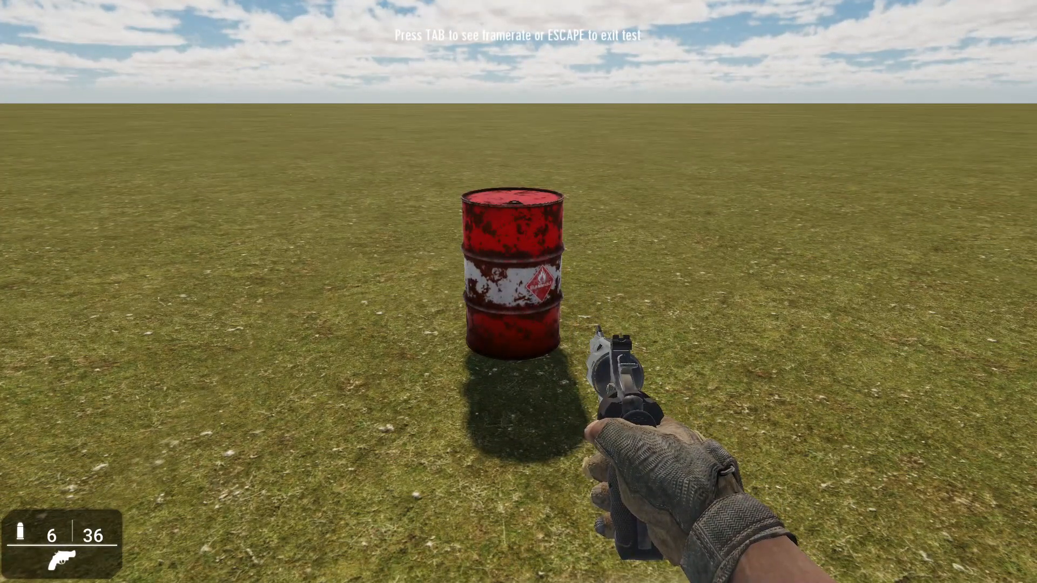
key("Escape")
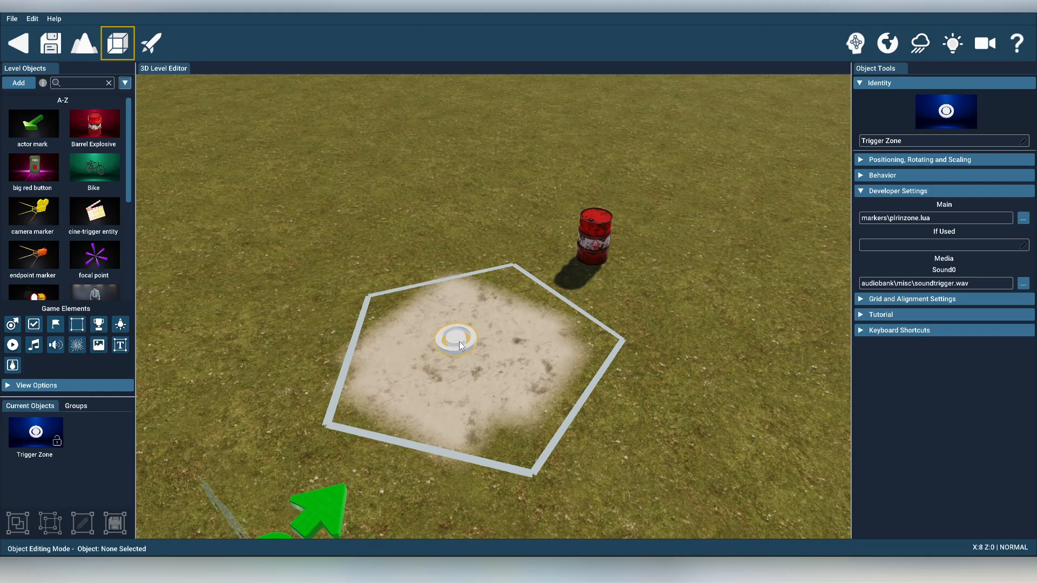
Step: Delete the trigger zone from the sandy patch
left_click(460, 342)
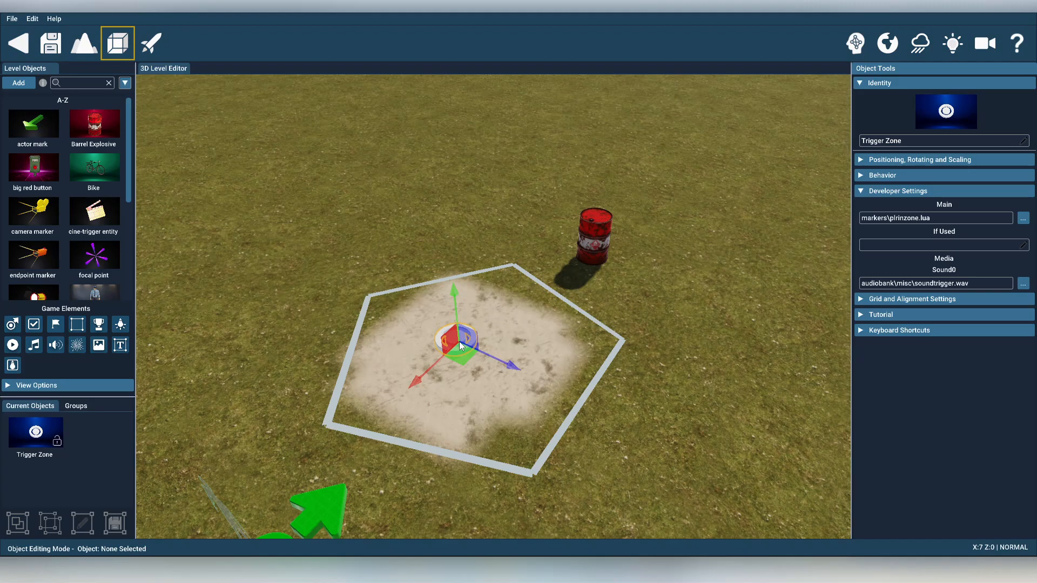
key("Delete")
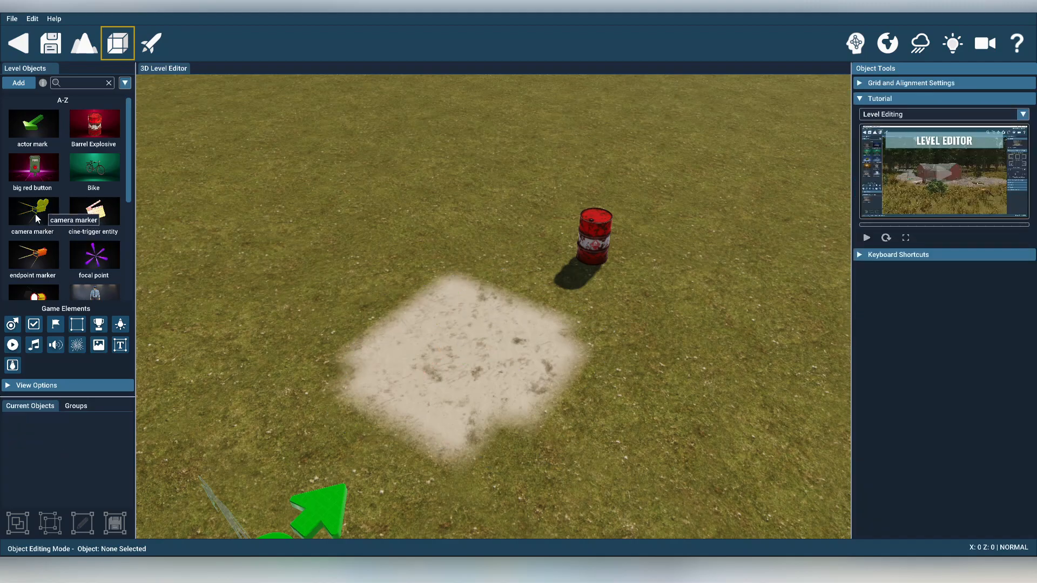
Step: Place a camera marker on the grass beside the sandy patch, facing the barrel
left_click_drag(34, 214, 640, 365)
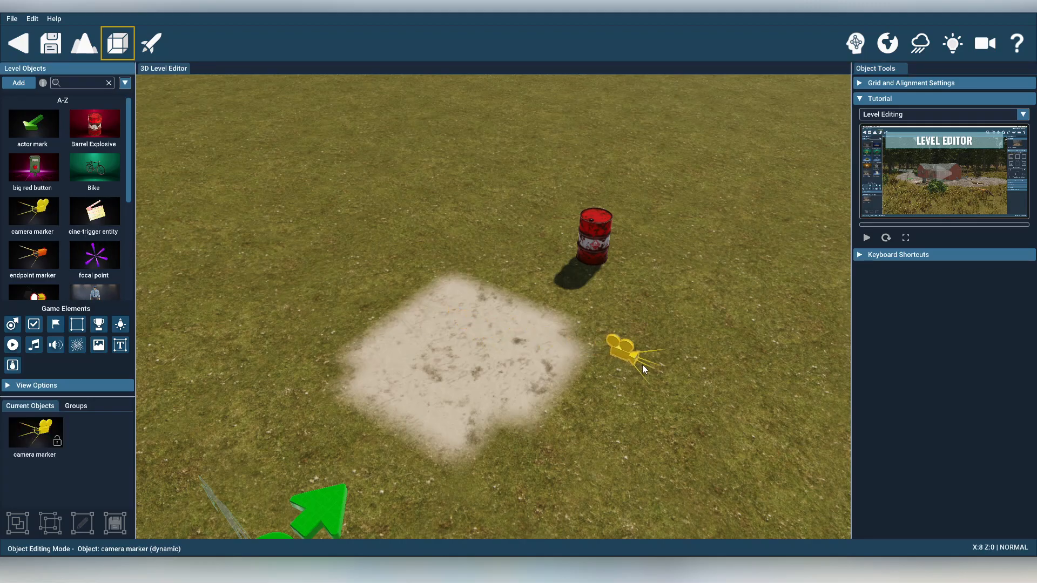
scroll(634, 335, "down", 5)
left_click(635, 335)
Step: Place an endpoint marker at the corner of the sandy patch opposite the camera marker, rotated to face the barrel
right_click_drag(640, 337, 290, 278)
key("d")
key("d")
left_click(44, 258)
mouse_move(407, 315)
right_mouse_down()
mouse_move(475, 308)
mouse_move(481, 379)
right_mouse_up()
key("w")
key("s")
right_click_drag(436, 300, 437, 286)
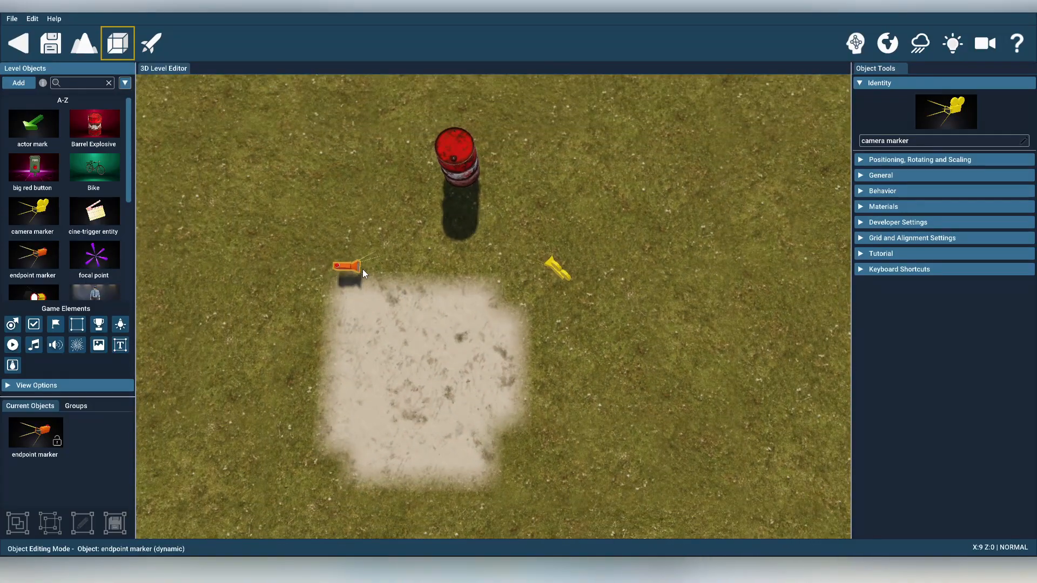
key("r")
key("r")
key("r")
key("r")
key("r")
key("a")
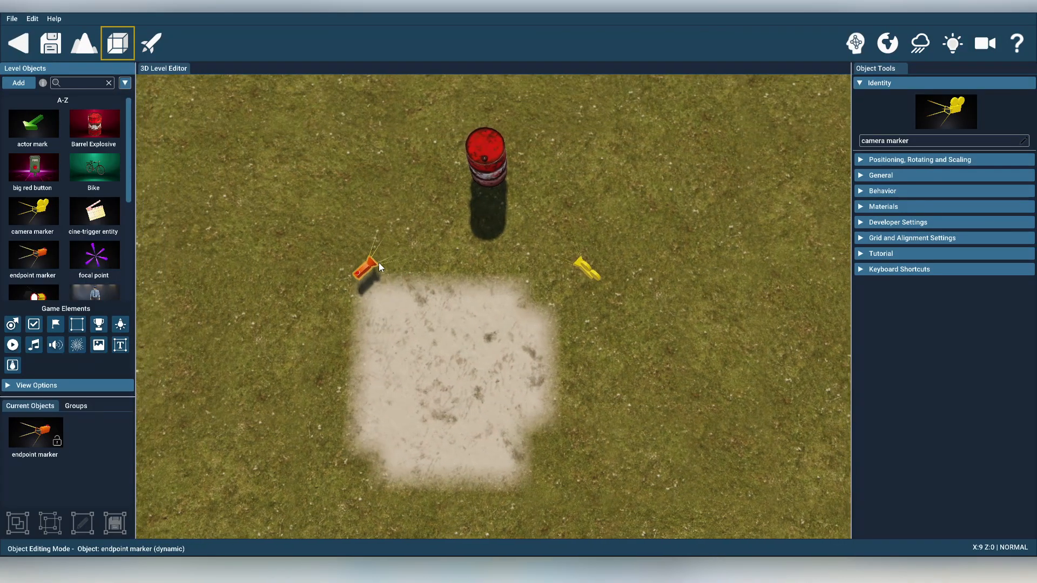
left_click(424, 263)
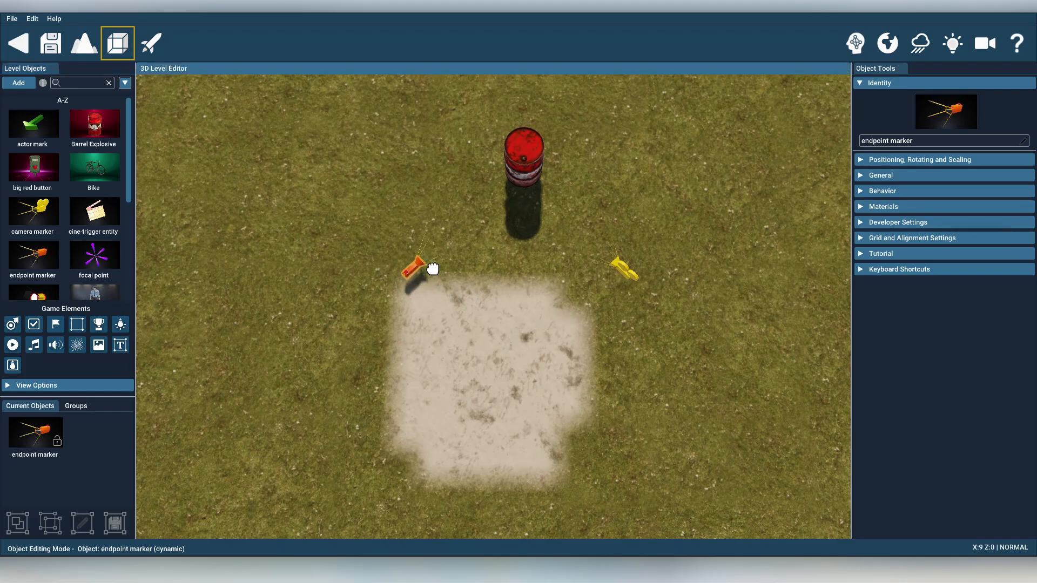
Step: Raise the endpoint marker above the ground at the edge of the sandy patch
key("d")
left_click_drag(334, 228, 704, 344)
right_click_drag(670, 340, 267, 197)
key("w")
key("s")
left_click_drag(315, 245, 319, 208)
right_click_drag(373, 264, 701, 383)
key("w")
key("s")
left_click(701, 382)
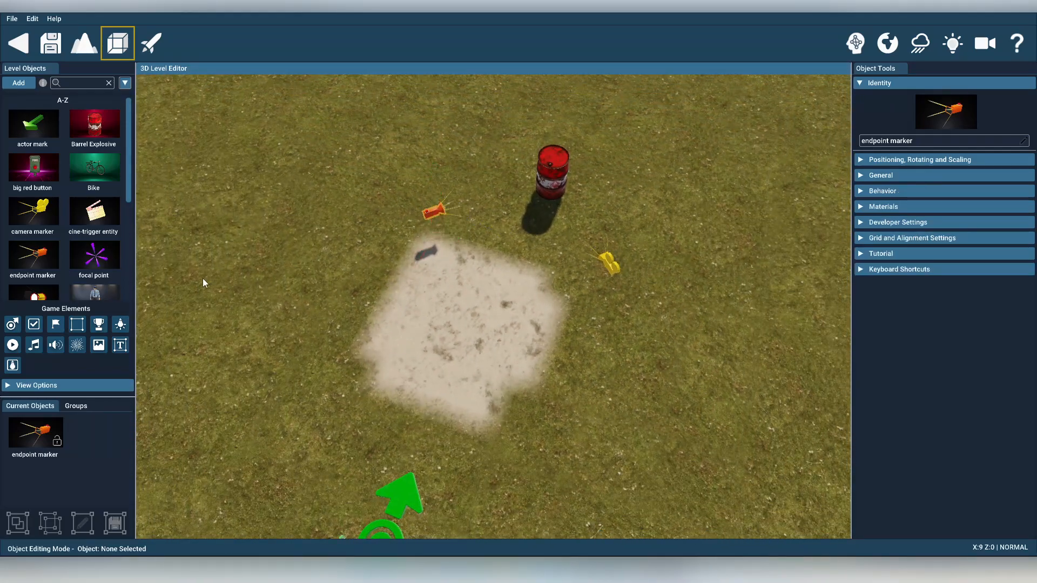
Step: Add a cine-trigger zone from the Cine Guru MAX collection and place it over the sandy patch
left_click(20, 87)
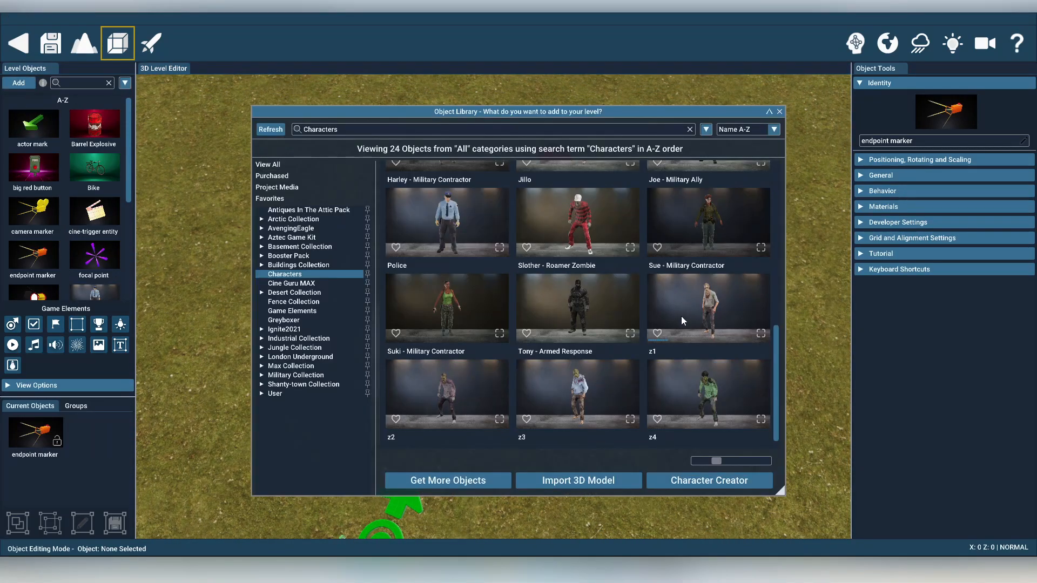
left_click(291, 283)
left_click(697, 290)
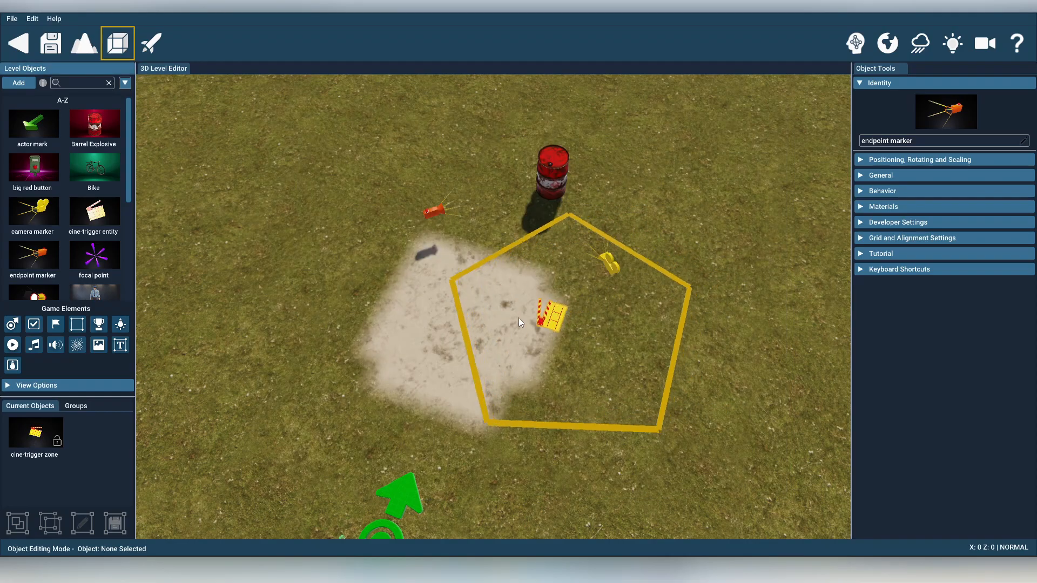
left_click(464, 341)
Step: Create logic connections from the camera marker to the endpoint marker and from the cine-trigger zone to the camera marker
left_click(861, 46)
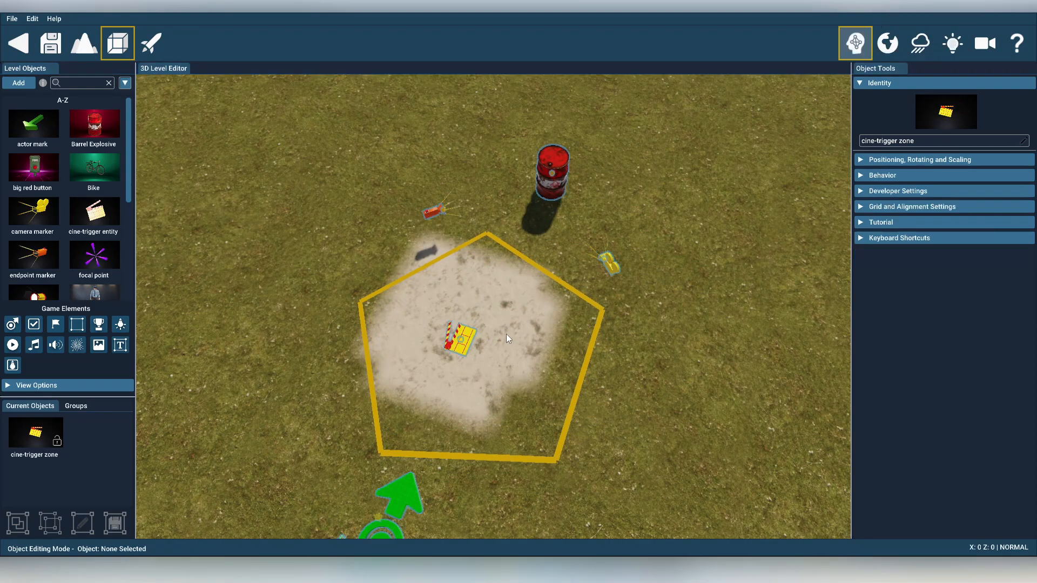
left_click_drag(614, 269, 441, 213)
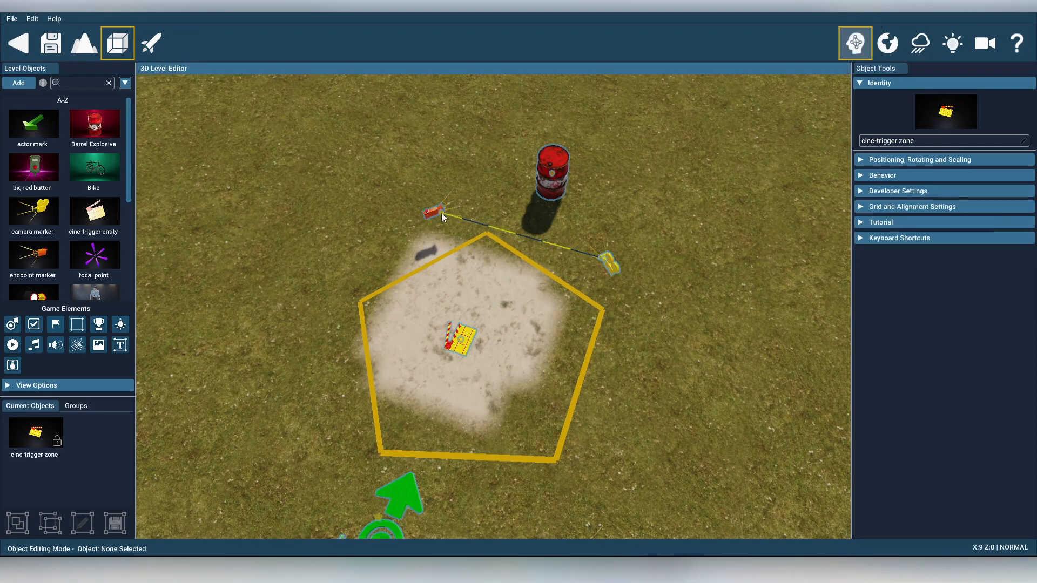
mouse_move(466, 333)
left_mouse_down()
mouse_move(463, 342)
mouse_move(621, 283)
mouse_move(614, 258)
mouse_move(615, 268)
left_mouse_up()
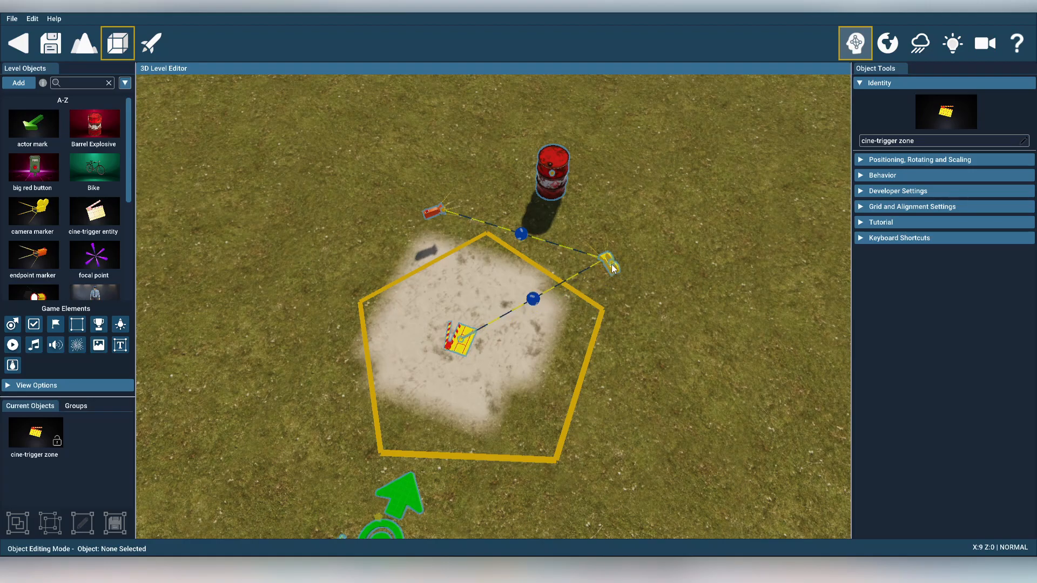
left_click(855, 50)
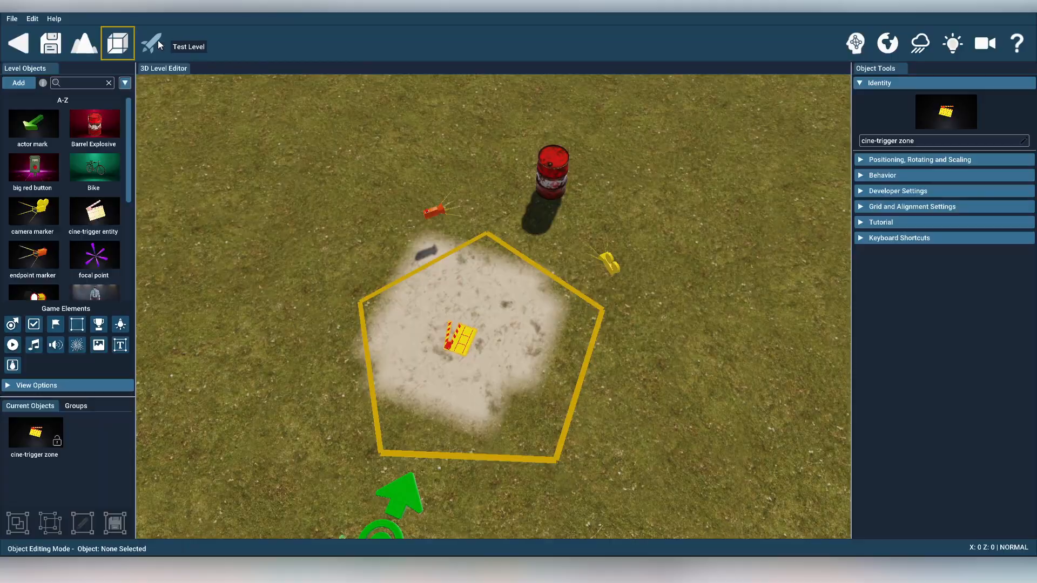
Step: Test the level to watch the linked camera sequence
left_click(156, 45)
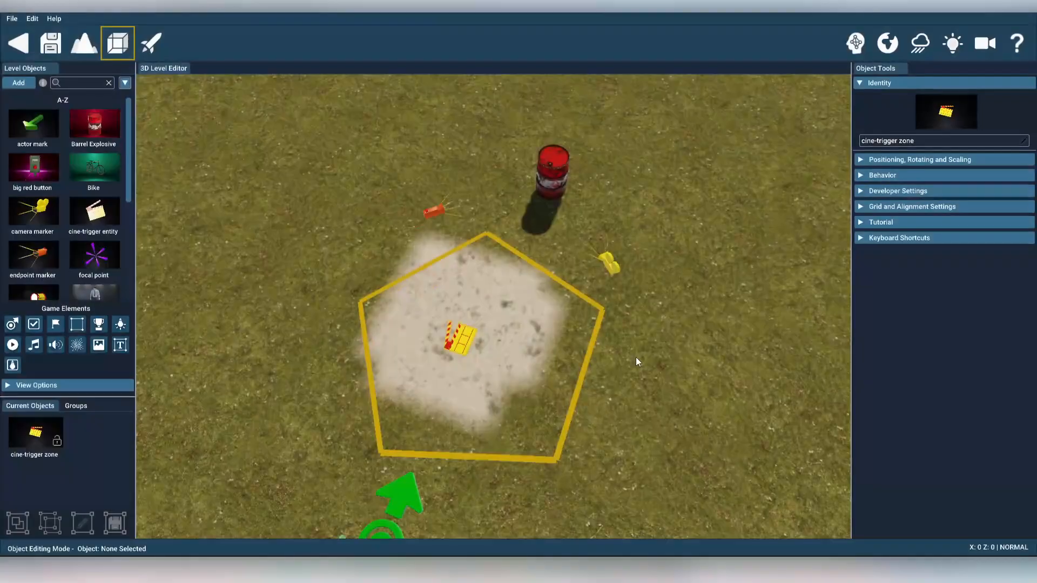
Step: Add a trigger object from the Cine Guru MAX collection and place it on the grass beside the camera marker
key("d")
right_click_drag(621, 342, 511, 301)
key("w")
key("d")
key("w")
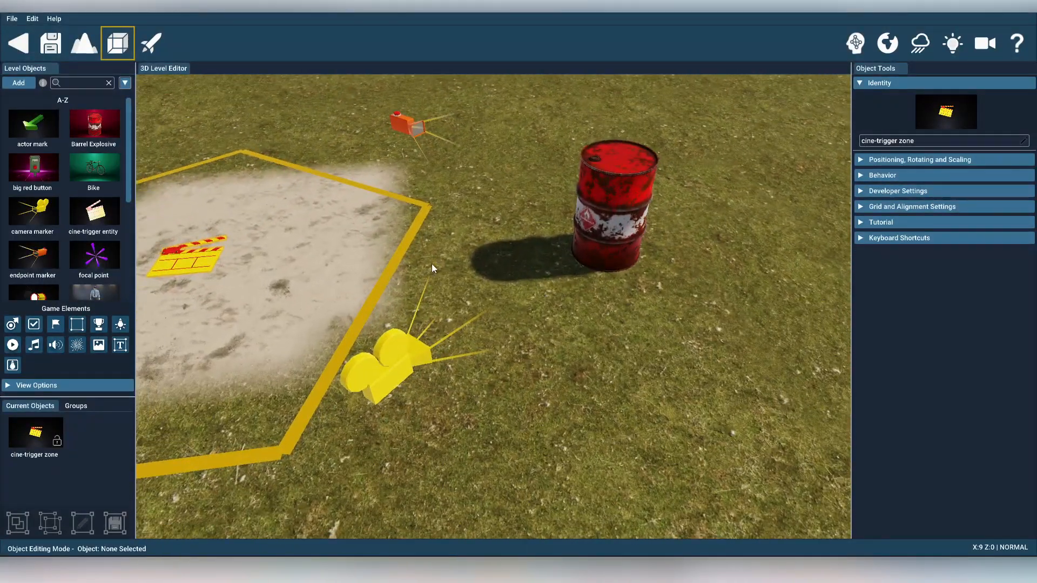
left_click(24, 85)
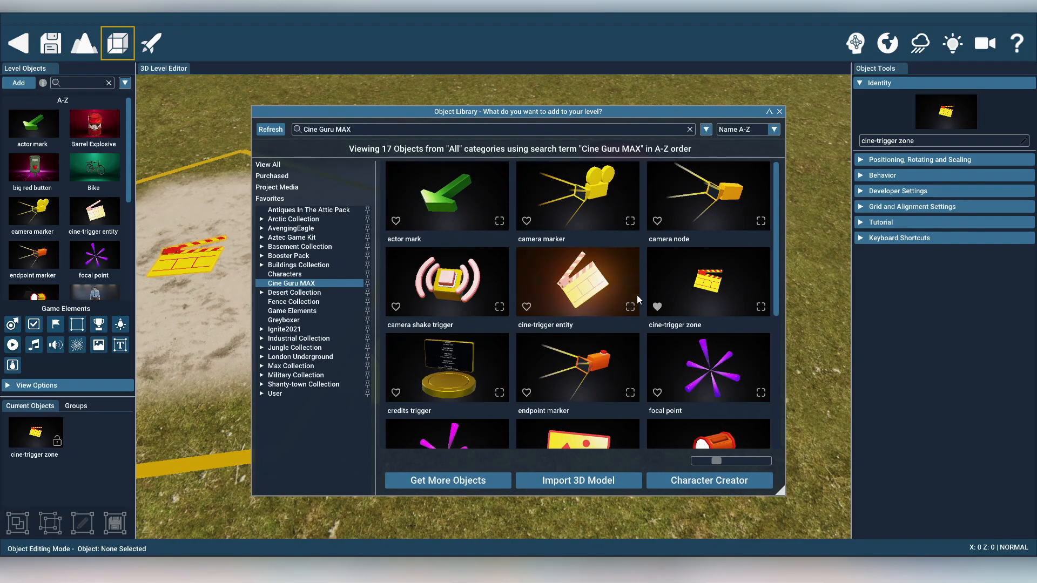
scroll(609, 357, "down", 3)
scroll(610, 356, "down", 1)
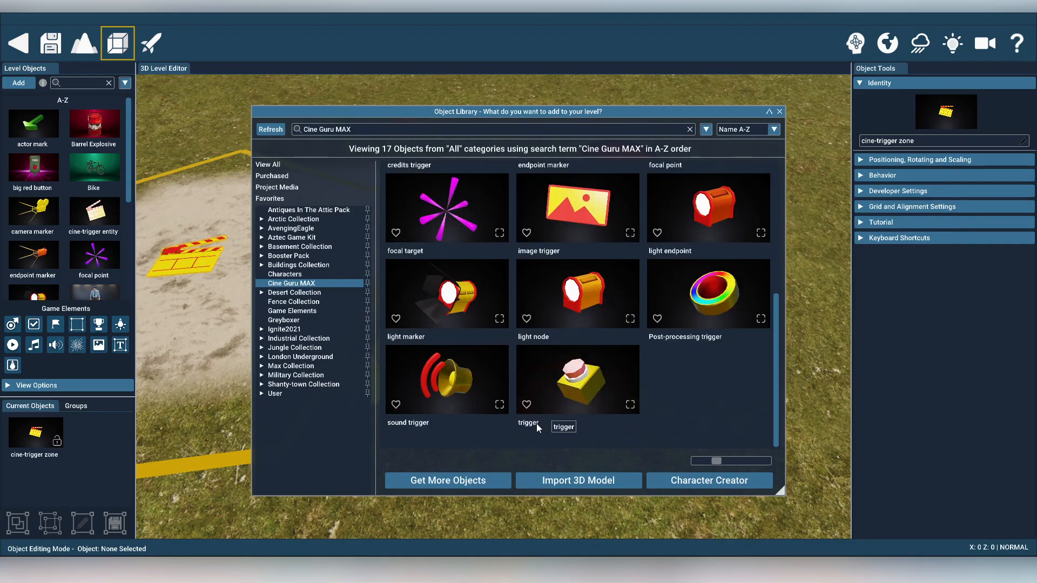
left_click(594, 377)
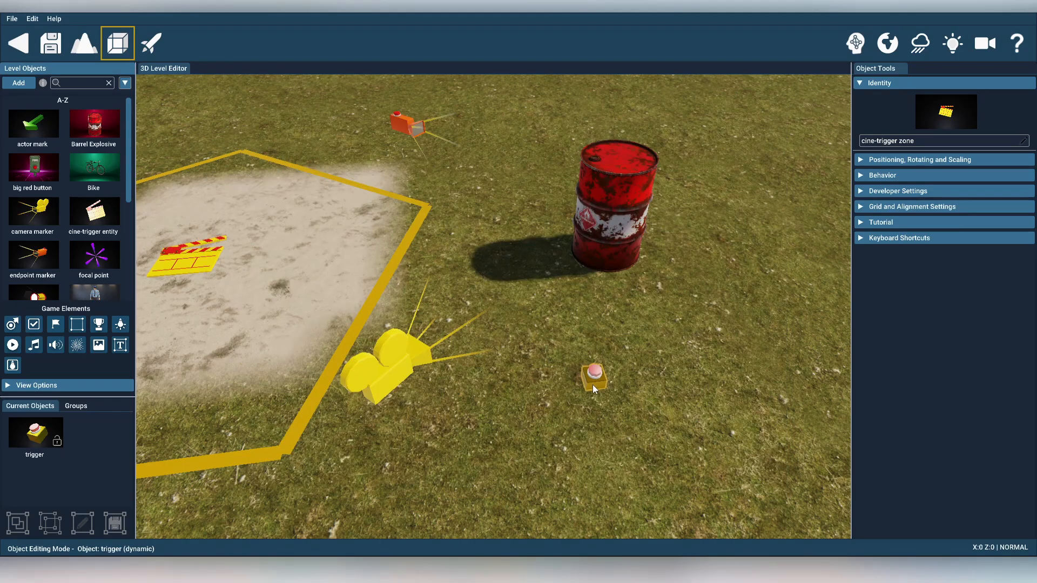
left_click(505, 470)
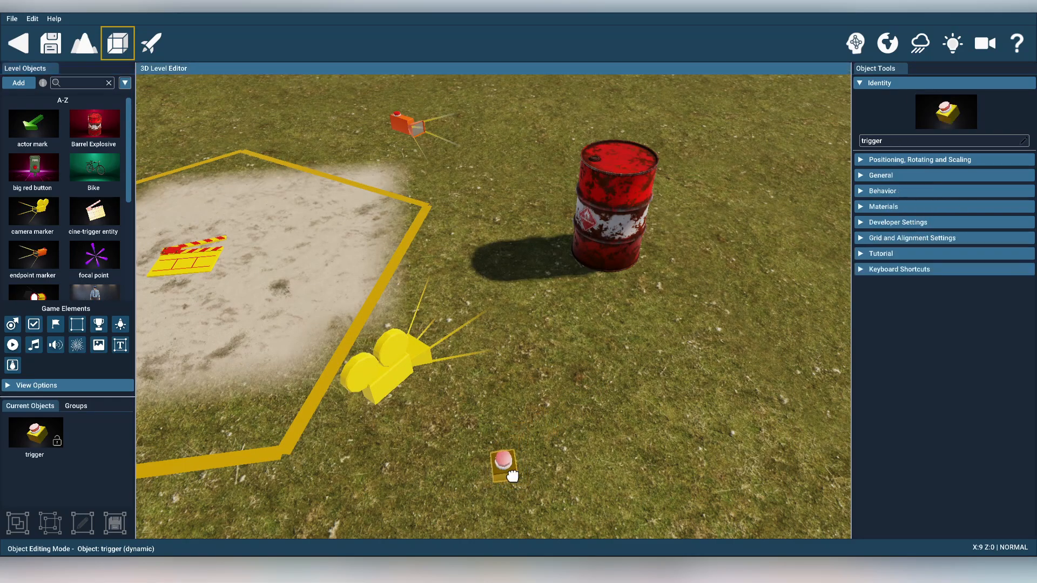
Step: Create logic connections from the camera marker to the trigger and from the trigger to the barrel
left_click(857, 52)
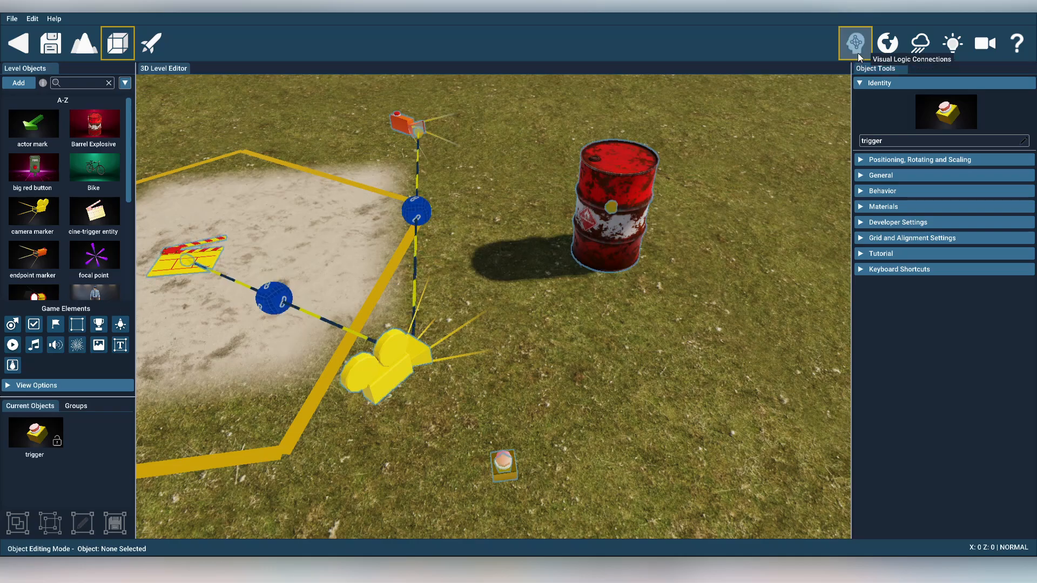
left_click_drag(393, 365, 502, 464)
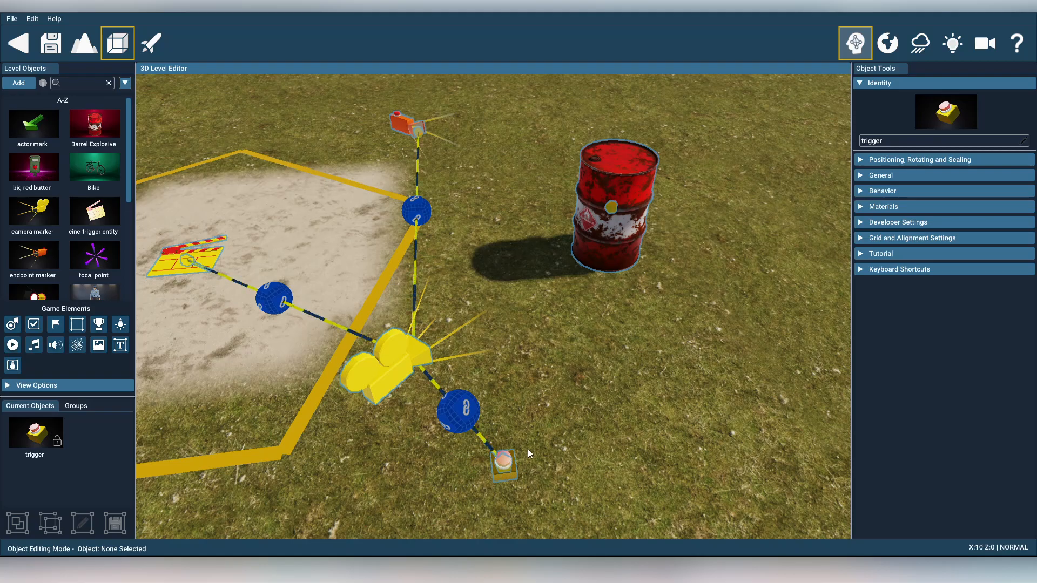
right_click_drag(559, 425, 597, 418)
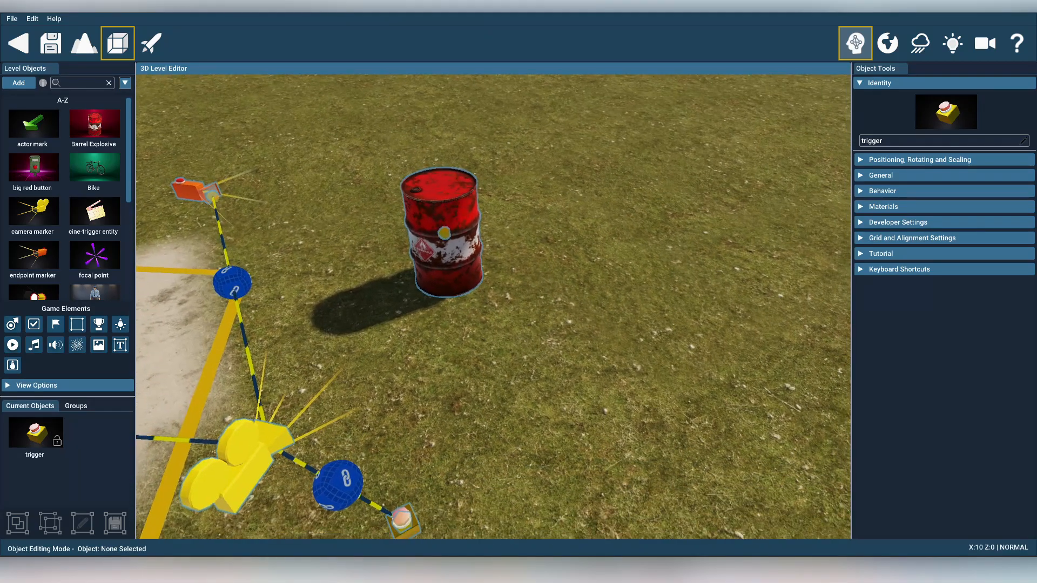
scroll(539, 405, "down", 2)
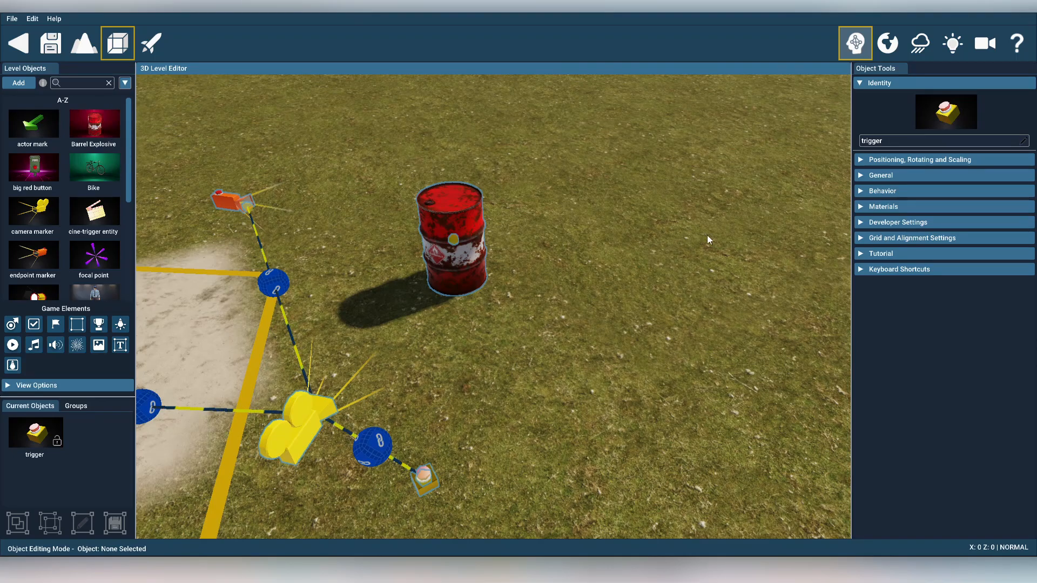
left_click_drag(424, 475, 439, 276)
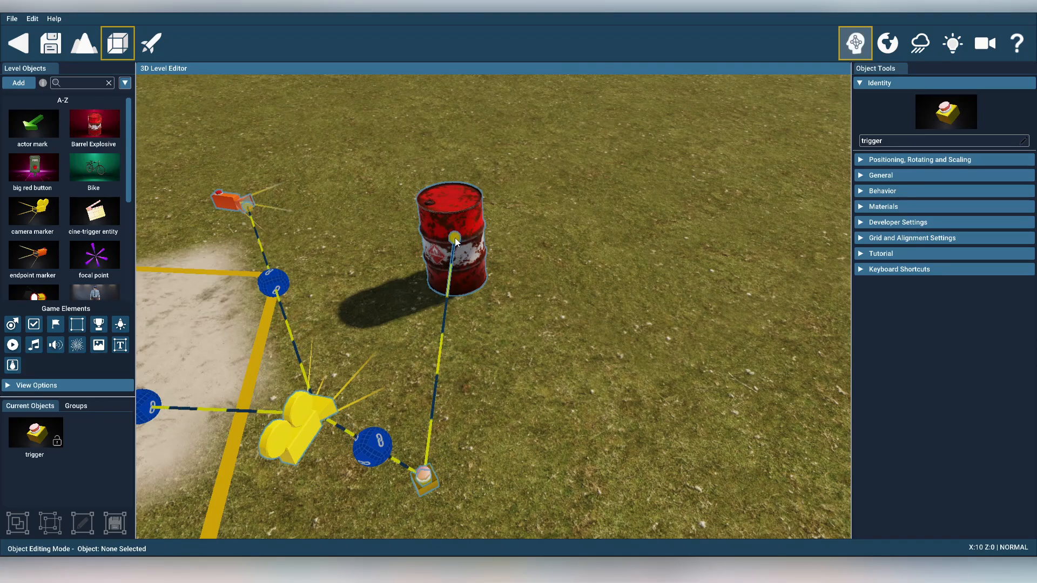
Step: Set the trigger time of the trigger beside the camera marker to 2 seconds in its Cg Trigger behavior
left_click(860, 48)
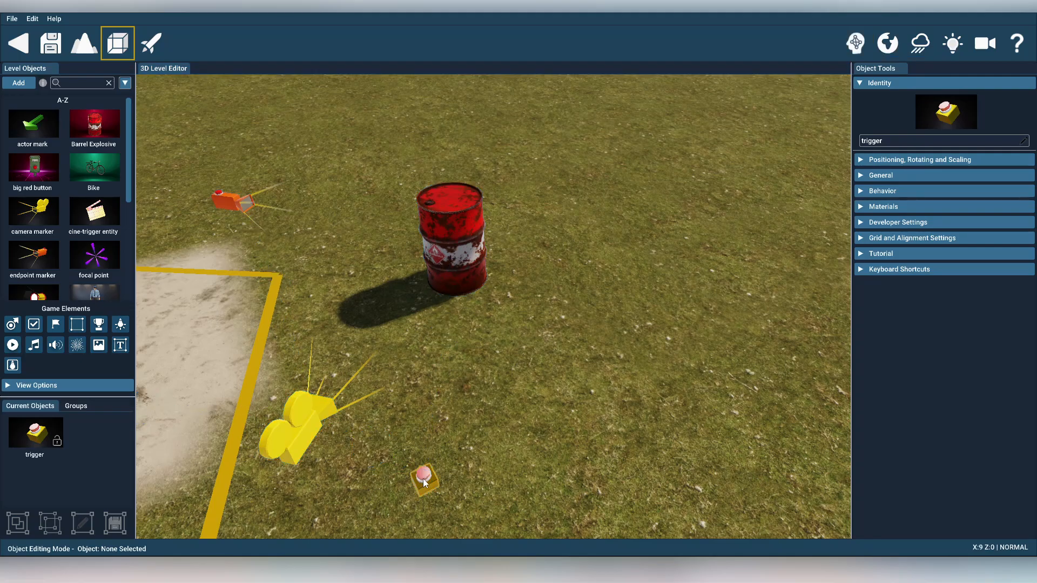
left_click(424, 477)
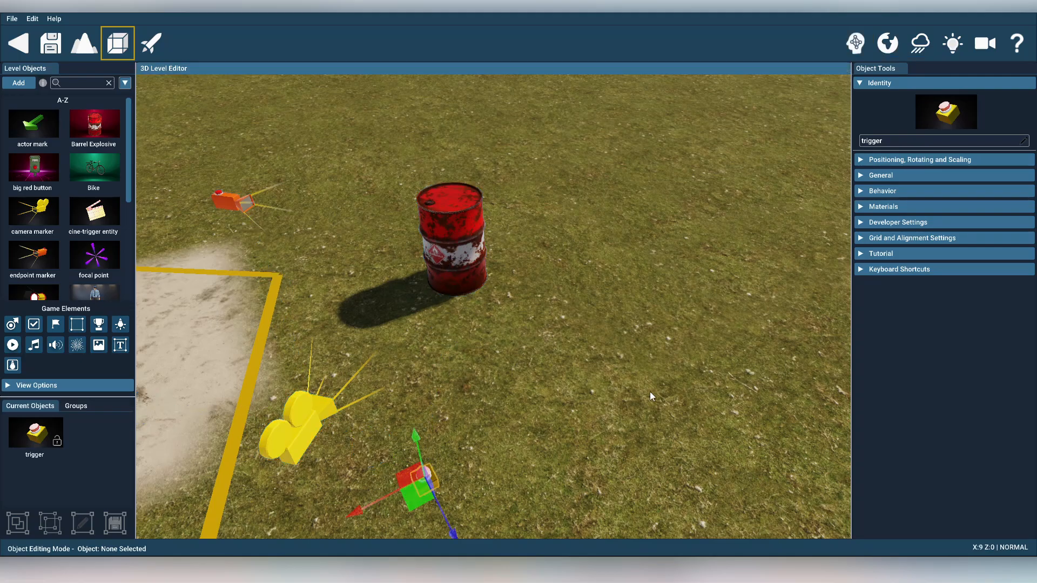
left_click(860, 191)
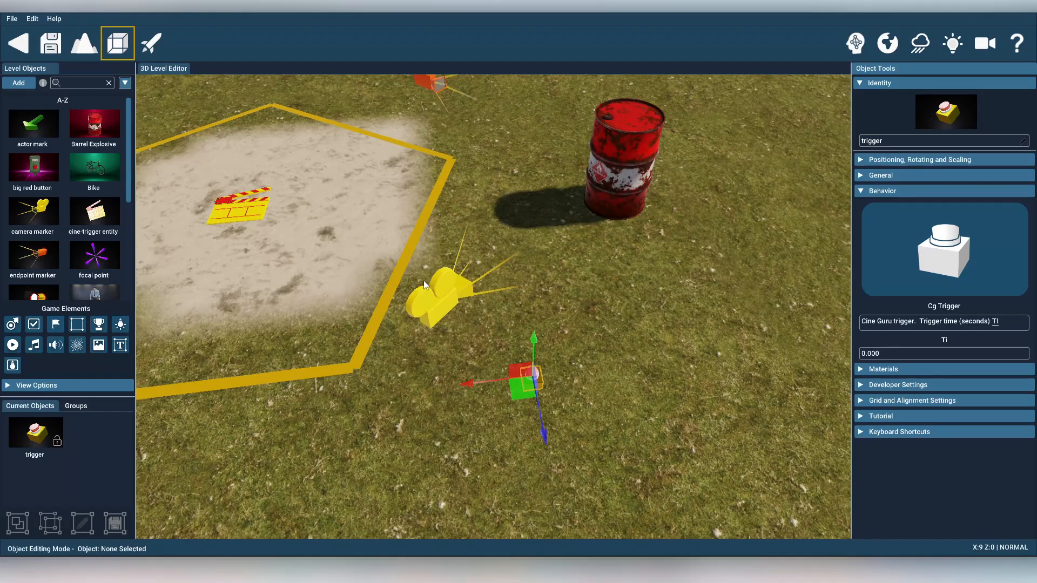
mouse_move(458, 319)
right_mouse_down()
mouse_move(507, 351)
mouse_move(516, 332)
mouse_move(478, 407)
right_mouse_up()
key("w")
key("s")
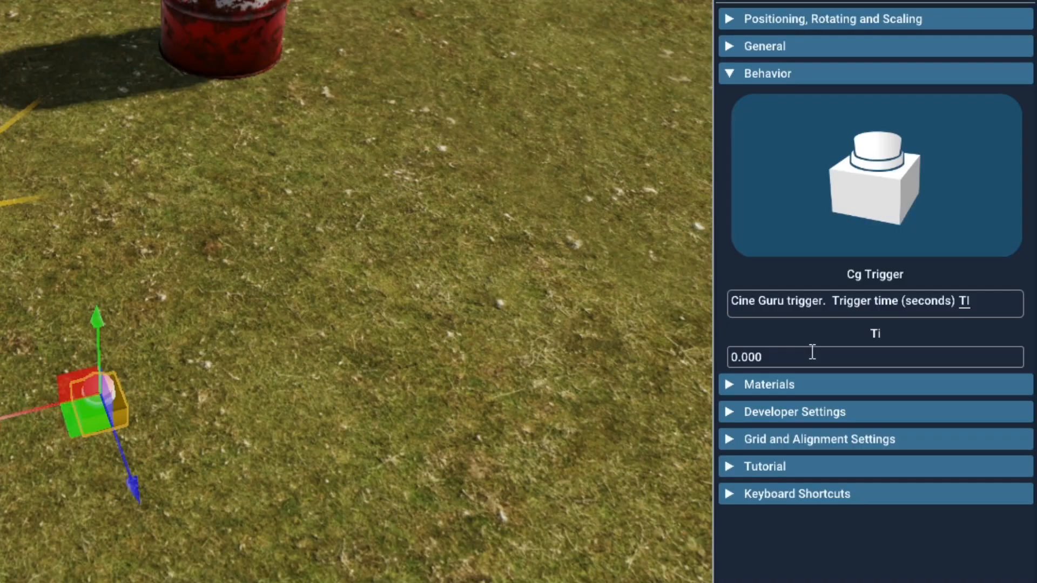
left_click(908, 351)
type("2")
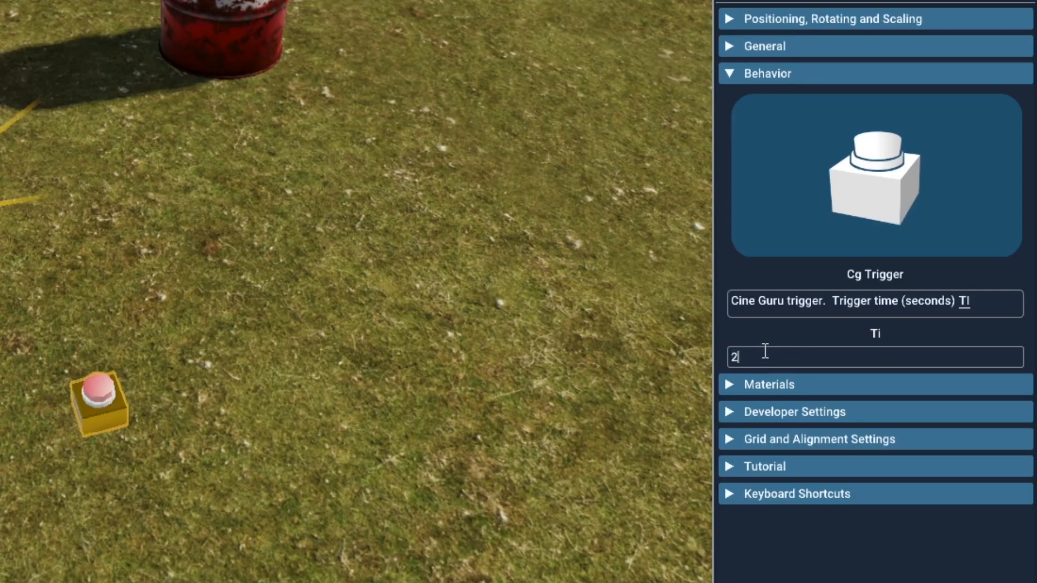
key("Return")
Step: Test the level to watch the camera sequence on the barrel with the delayed trigger
scroll(151, 362, "down", 3)
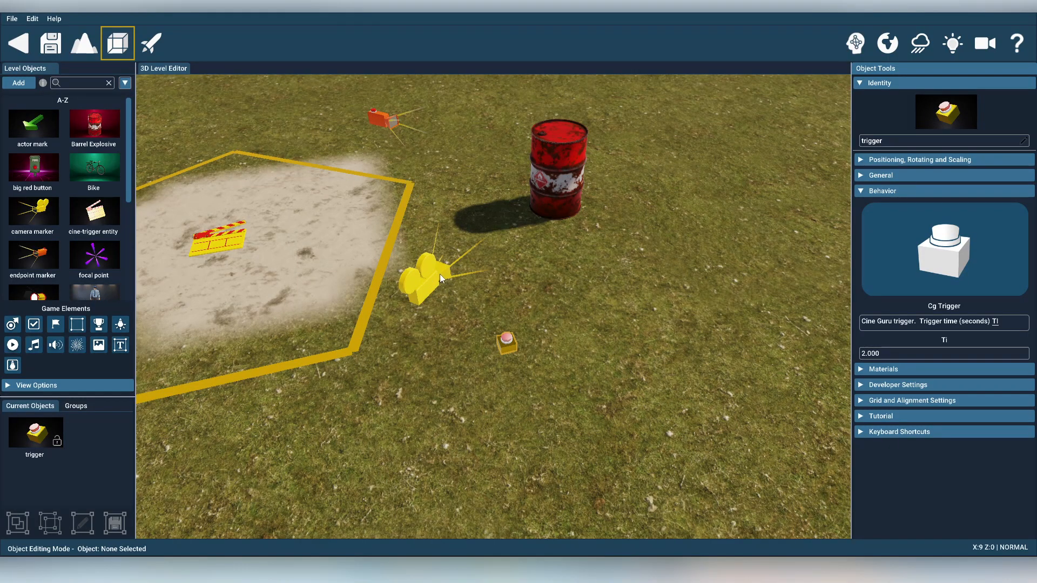
scroll(433, 278, "up", 3)
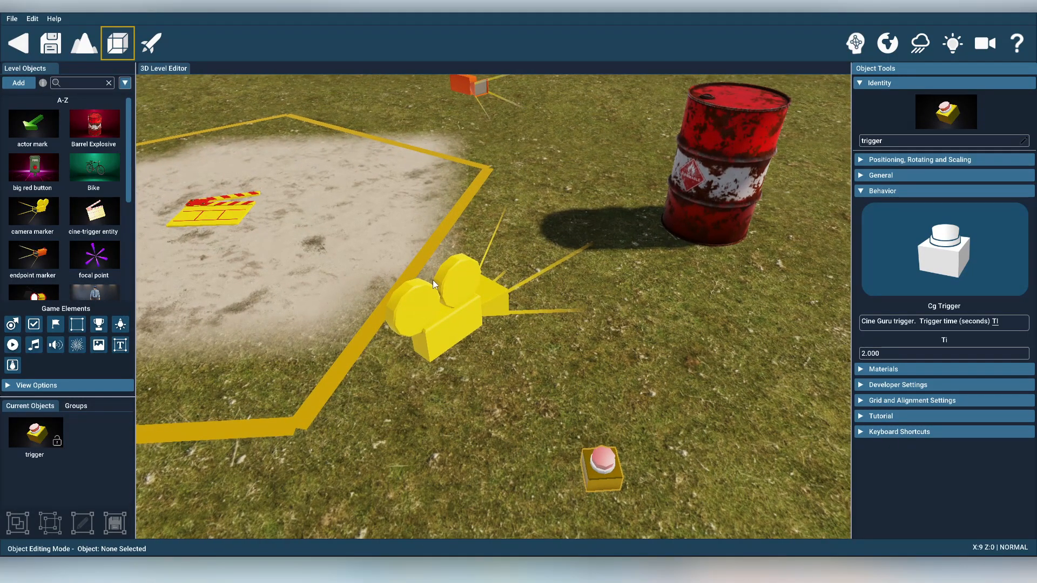
scroll(463, 318, "down", 5)
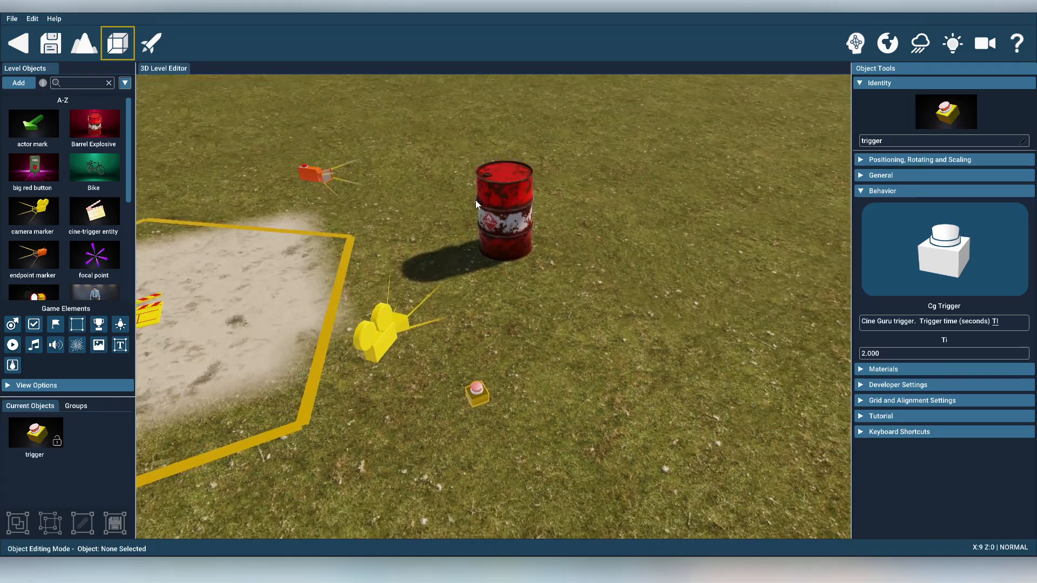
scroll(565, 288, "down", 5)
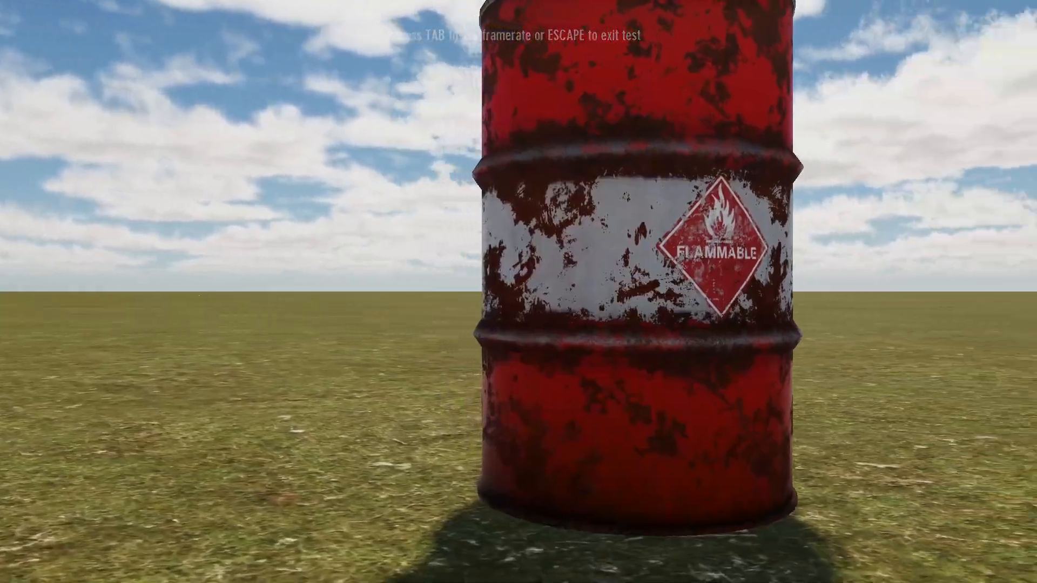
key("a")
key("s")
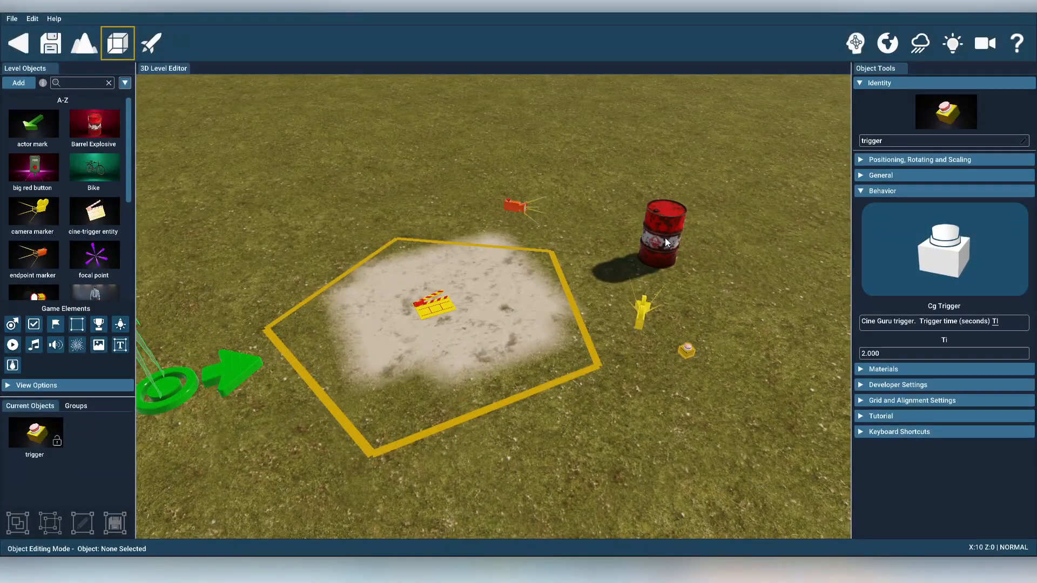
Step: Assign the Activate To Destroy behavior from the Cine Guru MAX category to the explosive barrel
left_click(665, 242)
left_click(987, 254)
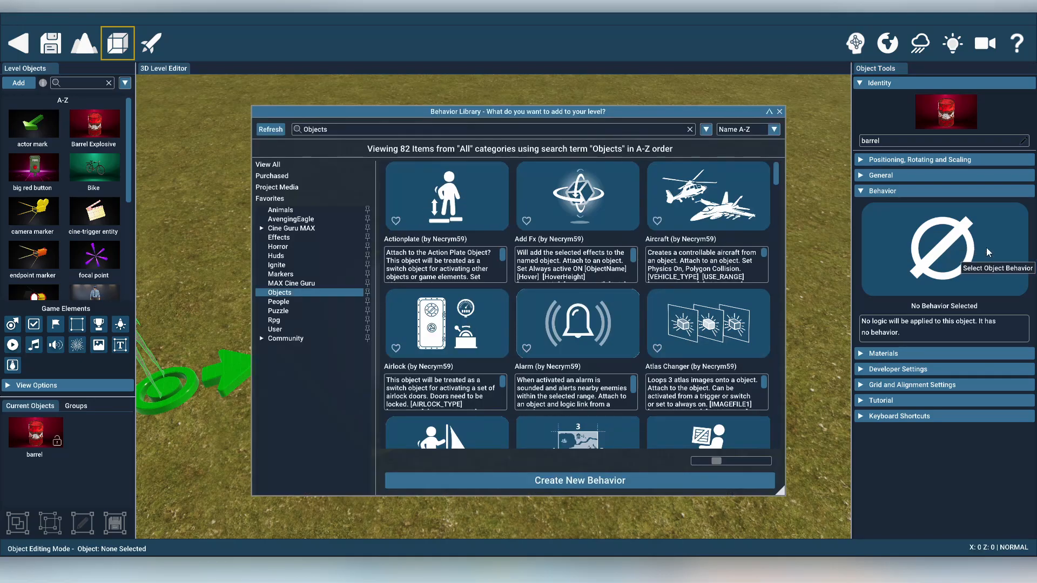
left_click(304, 230)
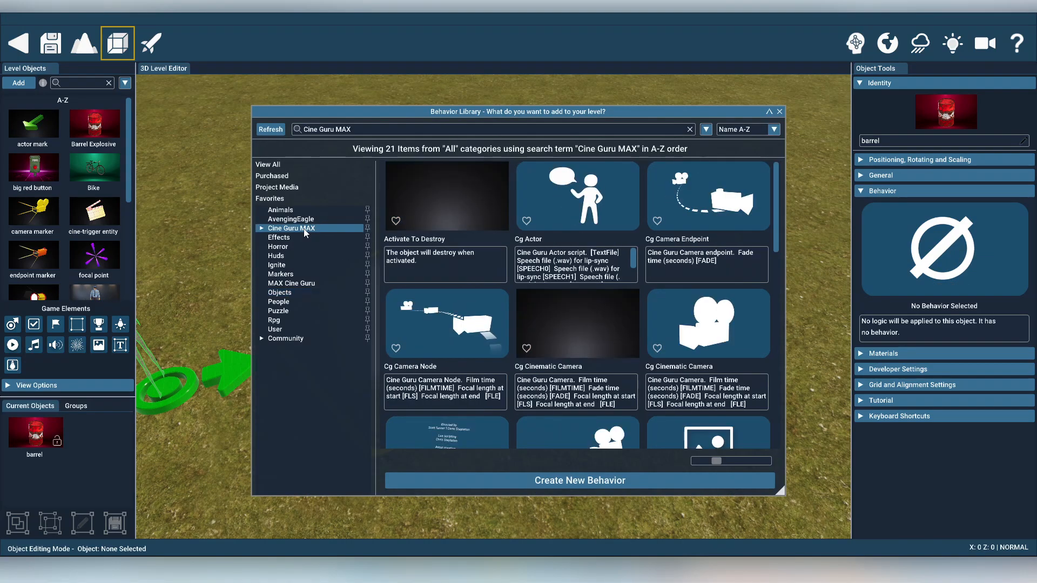
left_click(442, 187)
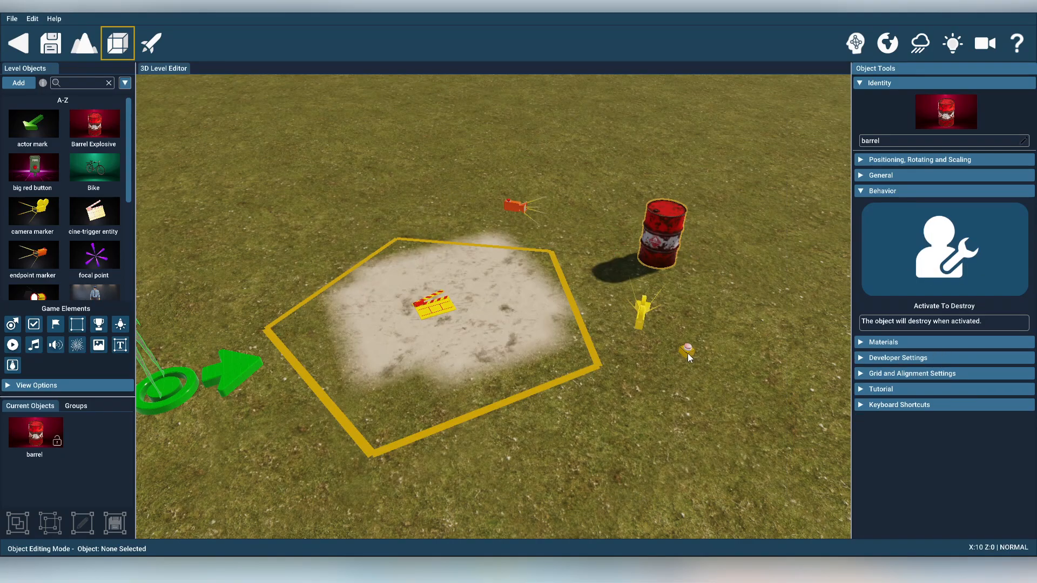
Step: Enable Spawn At Start in the barrel's developer settings
key("d")
right_click_drag(708, 338, 850, 354)
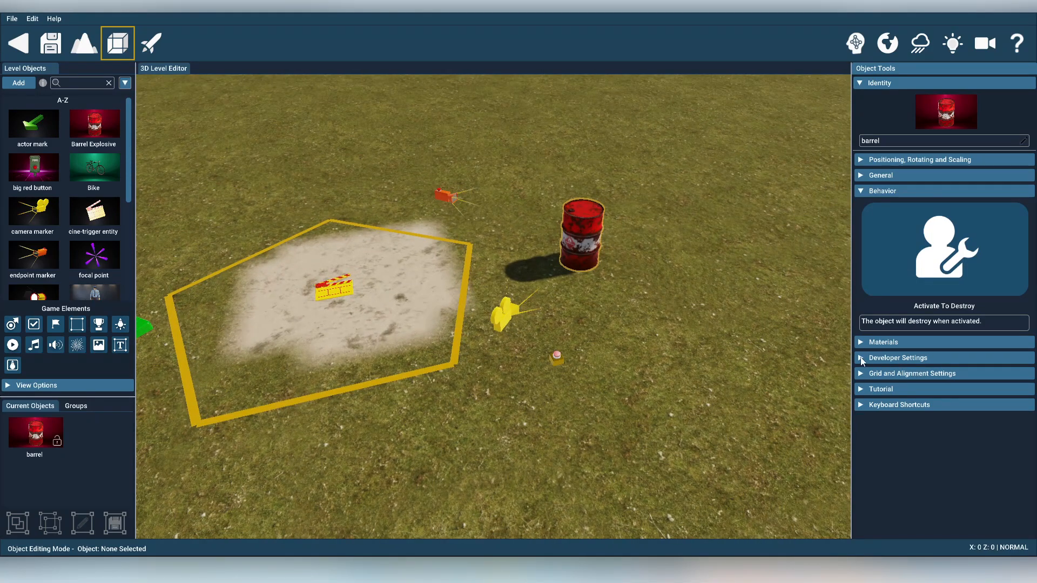
left_click(861, 359)
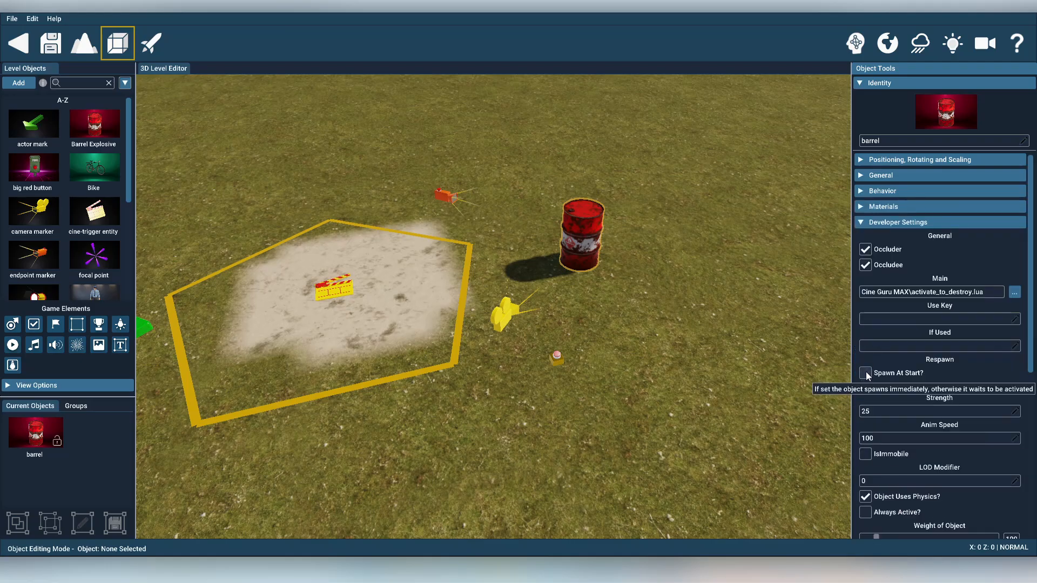
left_click(865, 373)
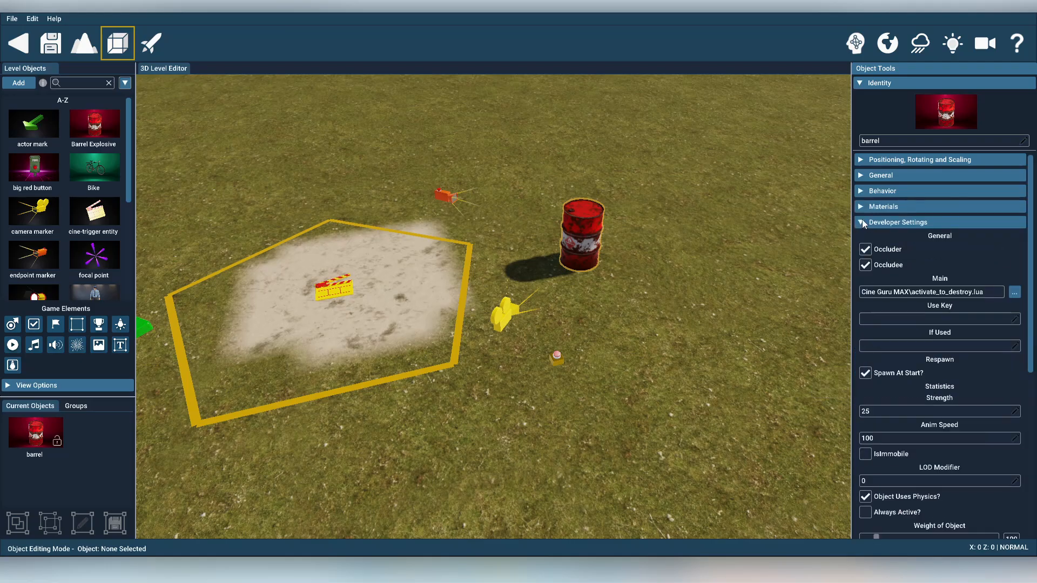
left_click(881, 222)
Step: Test the level to watch the trigger act on the barrel during the camera sequence
left_click(585, 238)
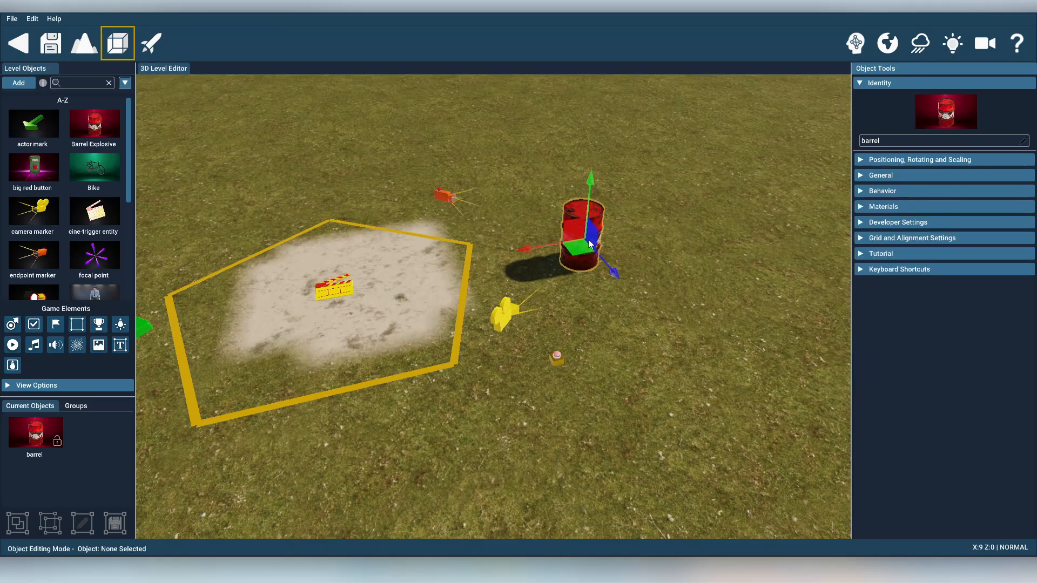
left_click(678, 274)
left_click(164, 45)
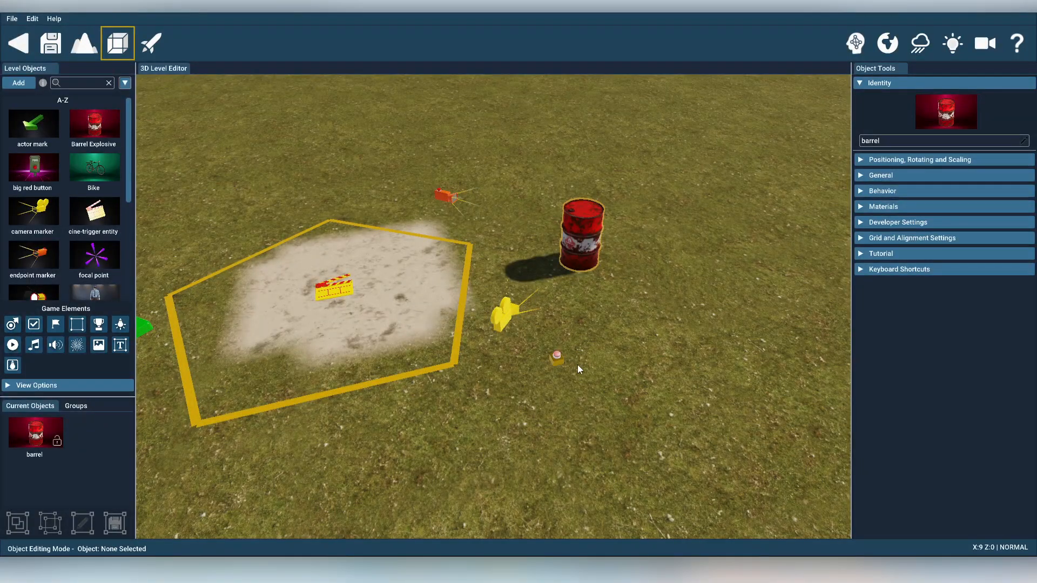
Step: Examine the building scene with its camera marker, endpoint marker and trigger in front of the roller shutter
right_click_drag(578, 365, 372, 302)
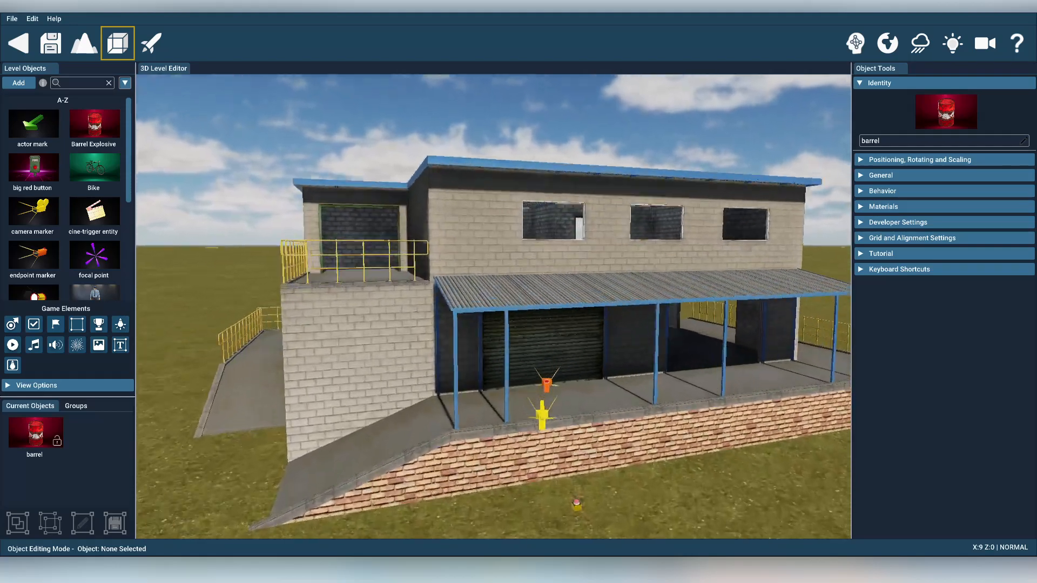
key("w")
mouse_move(493, 307)
right_mouse_down()
mouse_move(500, 357)
mouse_move(397, 367)
mouse_move(443, 366)
mouse_move(519, 340)
mouse_move(527, 349)
mouse_move(487, 354)
mouse_move(467, 397)
mouse_move(452, 373)
mouse_move(530, 333)
right_mouse_up()
key("d")
key("w")
key("a")
key("a")
key("w")
key("w")
key("d")
key("s")
key("a")
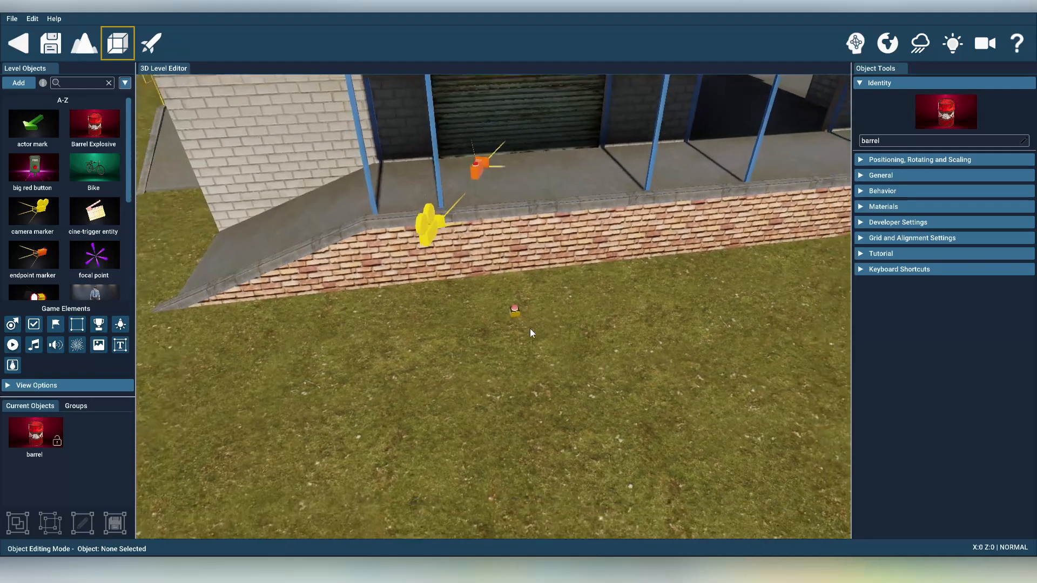
Step: Add a cine-trigger zone from the Cine Guru MAX collection and place it on the grass in front of the building
left_click(26, 85)
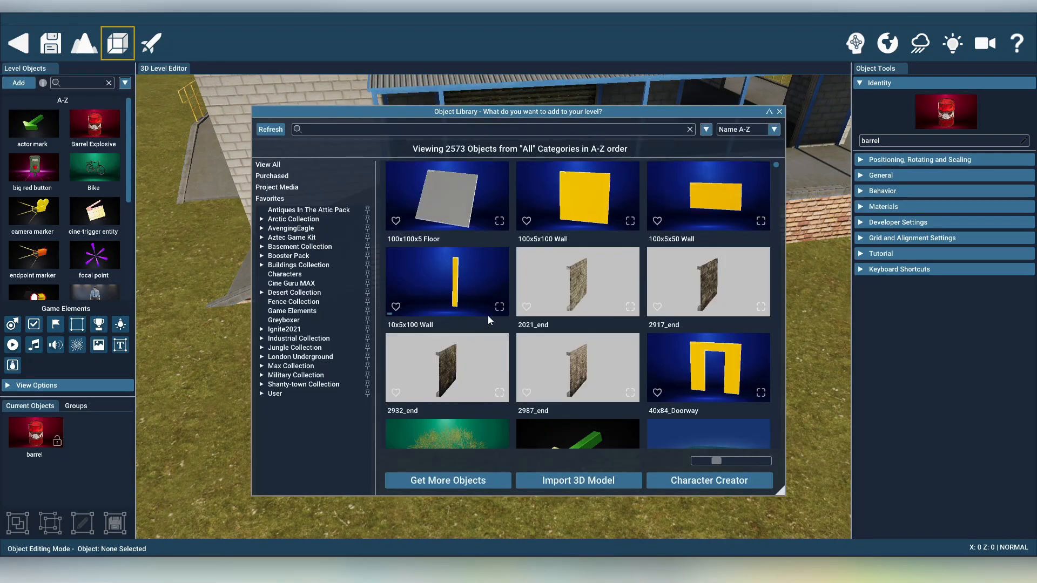
left_click(317, 281)
left_click(723, 296)
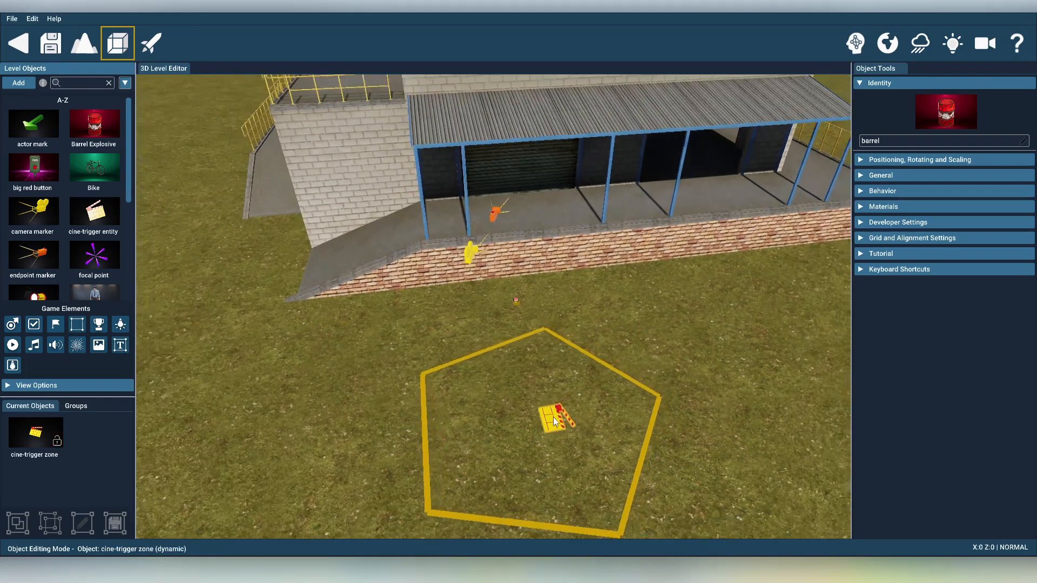
left_click(555, 421)
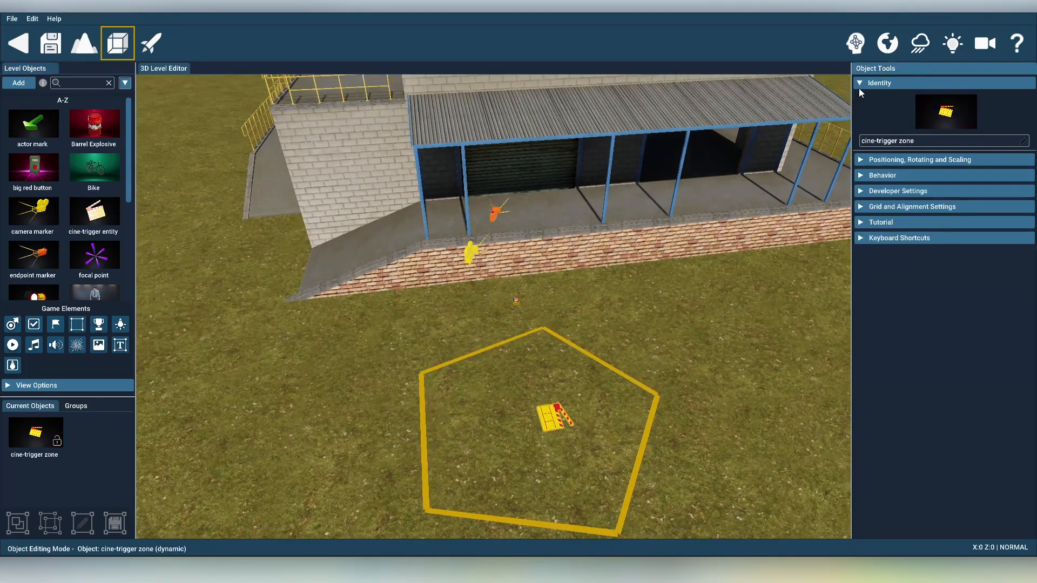
Step: Paint the ground inside the new cine-trigger zone with the light sandy terrain texture at brush size 65
left_click(856, 43)
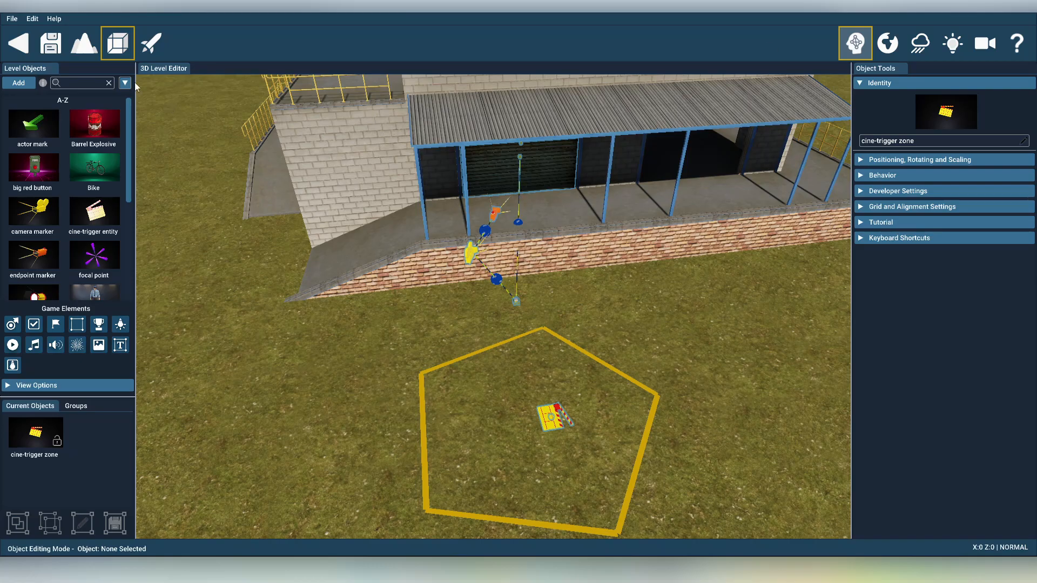
left_click(84, 43)
left_click(917, 110)
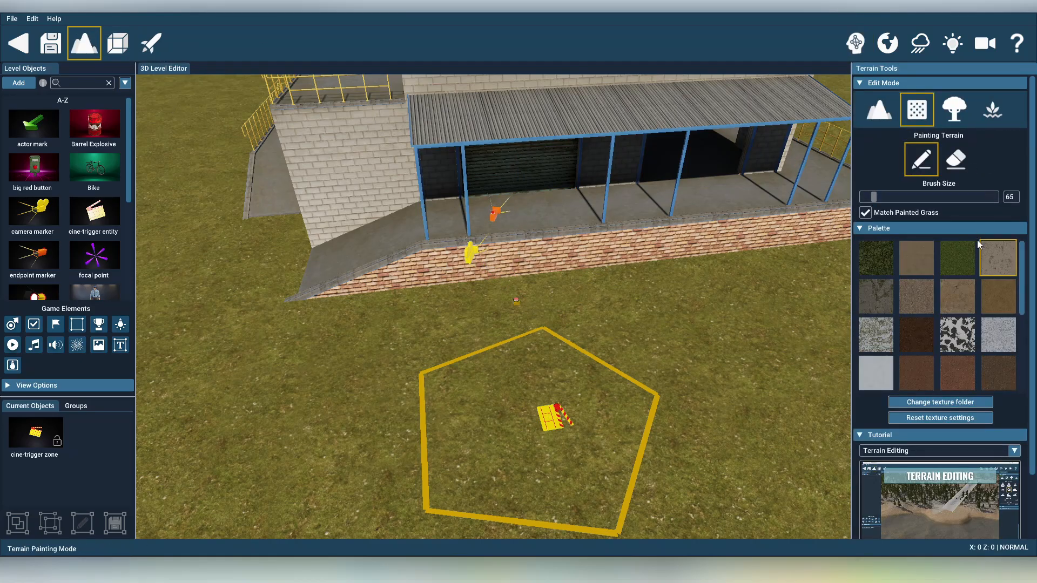
left_click(562, 416)
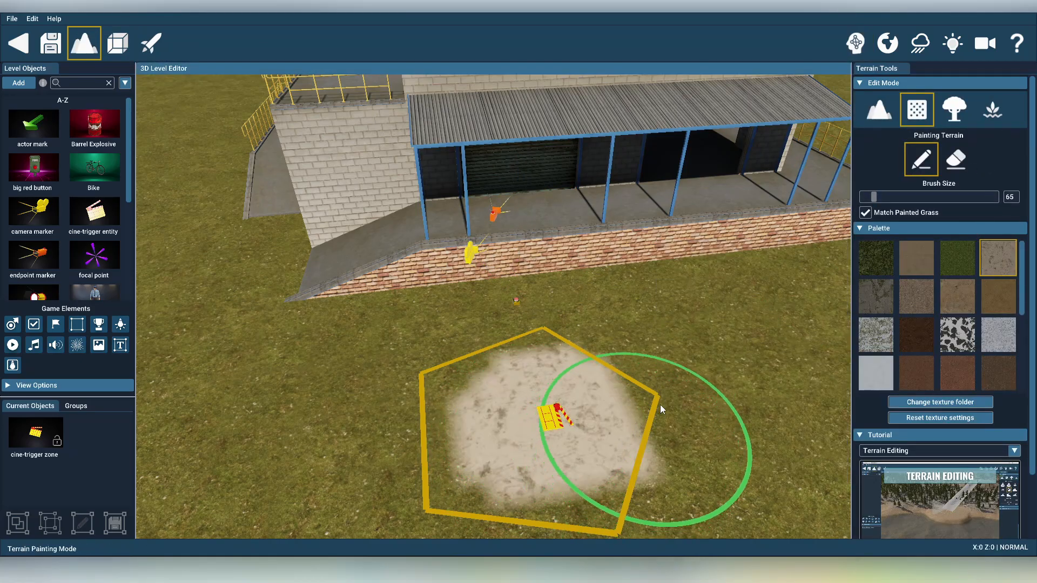
Step: Create a logic connection from the new cine-trigger zone to the camera marker near the building
left_click(856, 48)
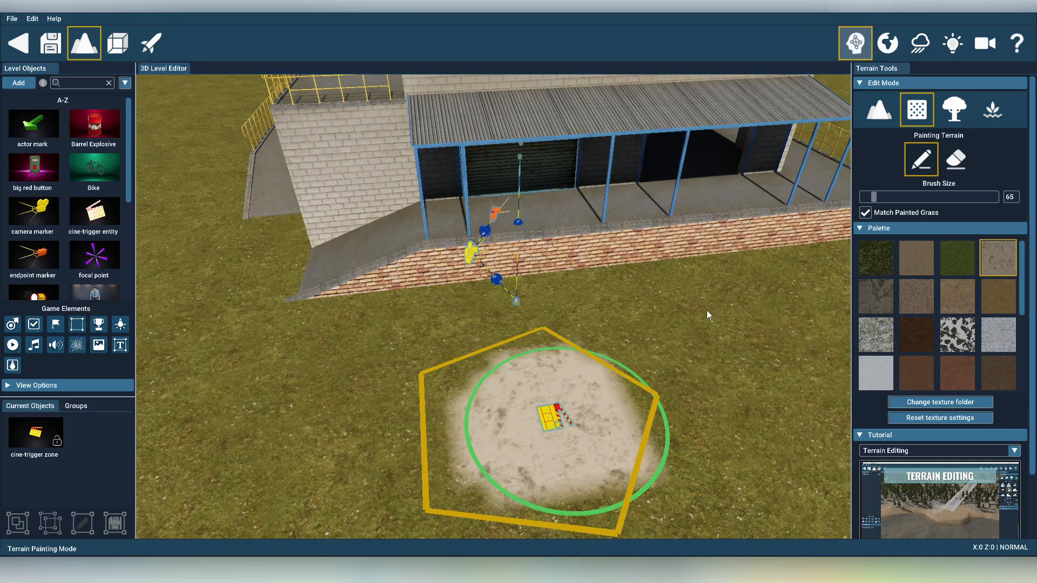
key("Escape")
left_click_drag(551, 417, 470, 261)
Step: Set the trigger time of the trigger beside the brick wall to 1 second in its Cg Trigger behavior
scroll(470, 261, "up", 10)
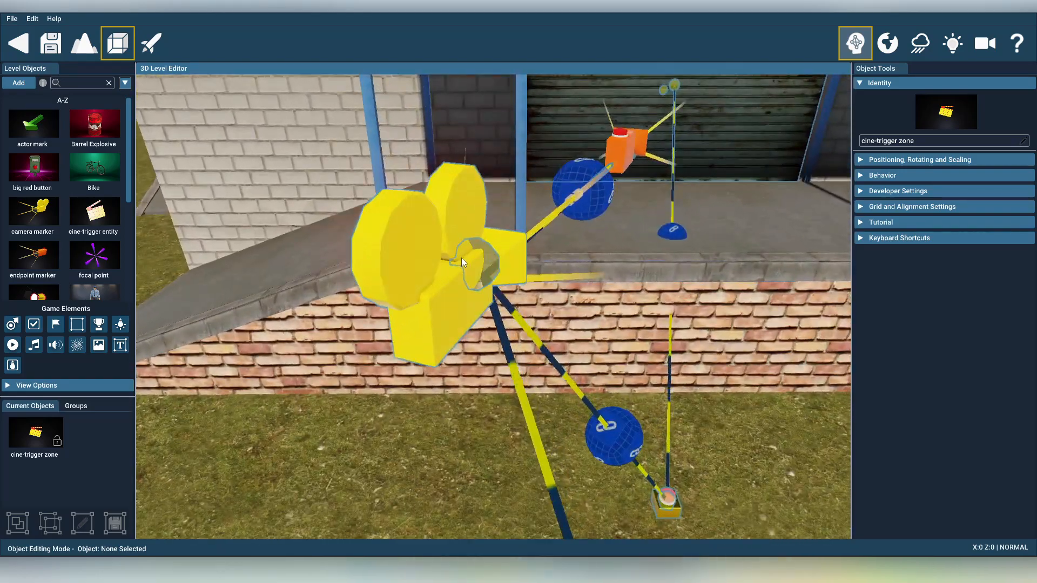
key("d")
mouse_move(461, 257)
right_mouse_down()
mouse_move(390, 282)
mouse_move(385, 262)
mouse_move(475, 260)
right_mouse_up()
right_click_drag(598, 209, 586, 261)
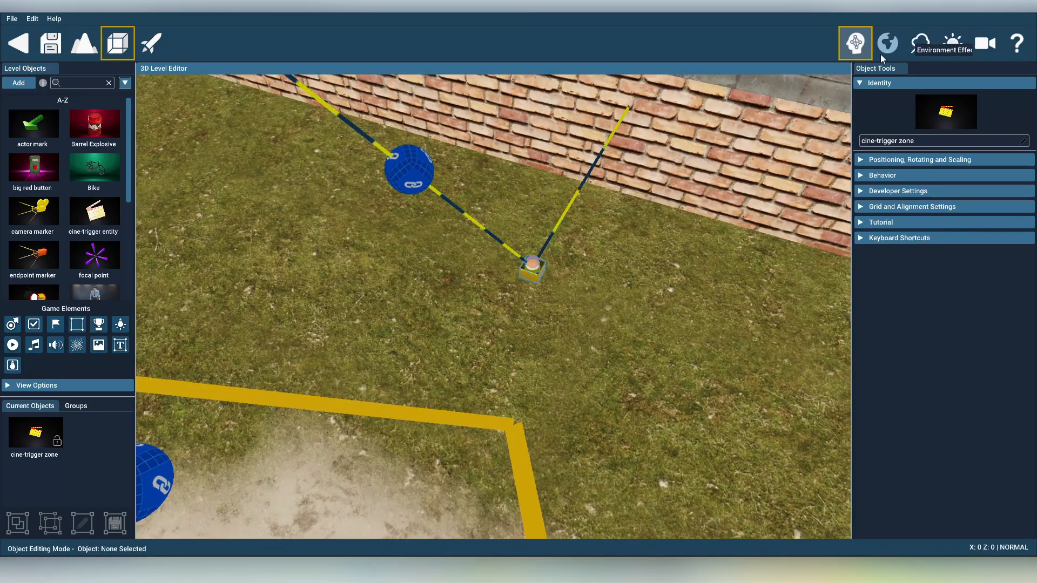
left_click(857, 45)
double_click(538, 270)
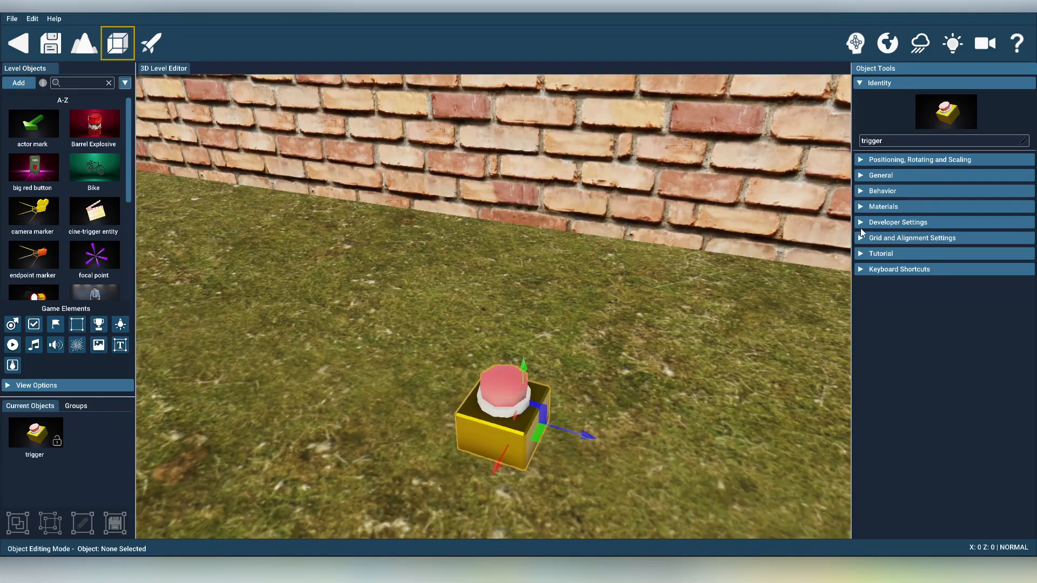
left_click(861, 225)
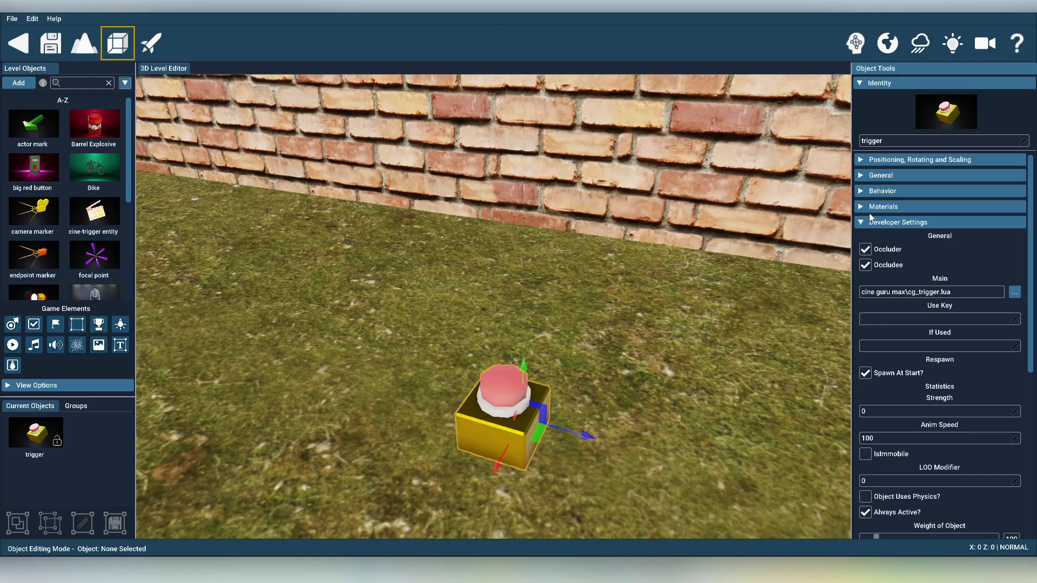
left_click(861, 192)
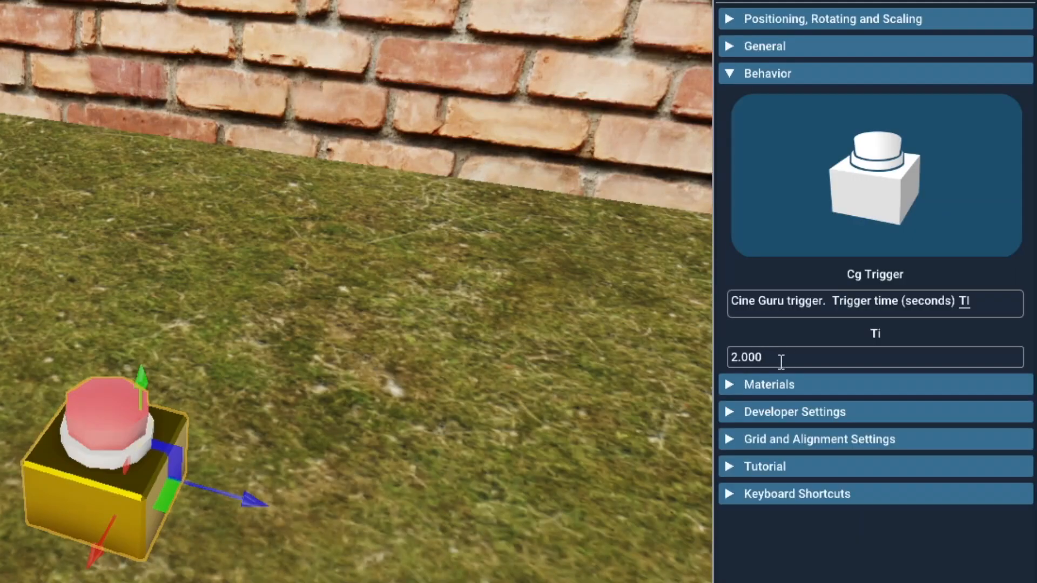
double_click(801, 359)
type("1")
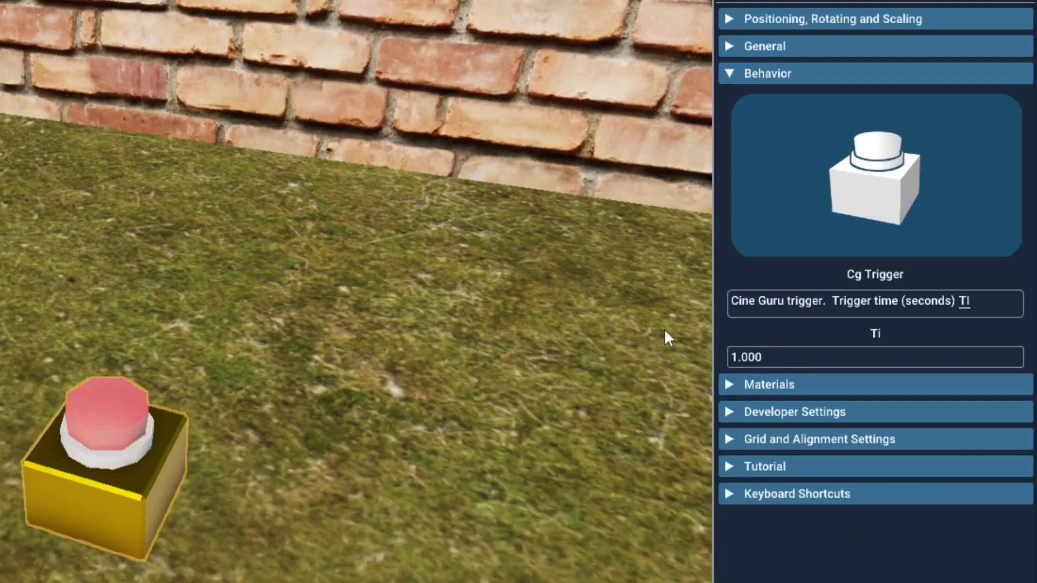
Step: Examine the camera marker, the endpoint marker and the roller shutter they face
right_click_drag(670, 335, 702, 319)
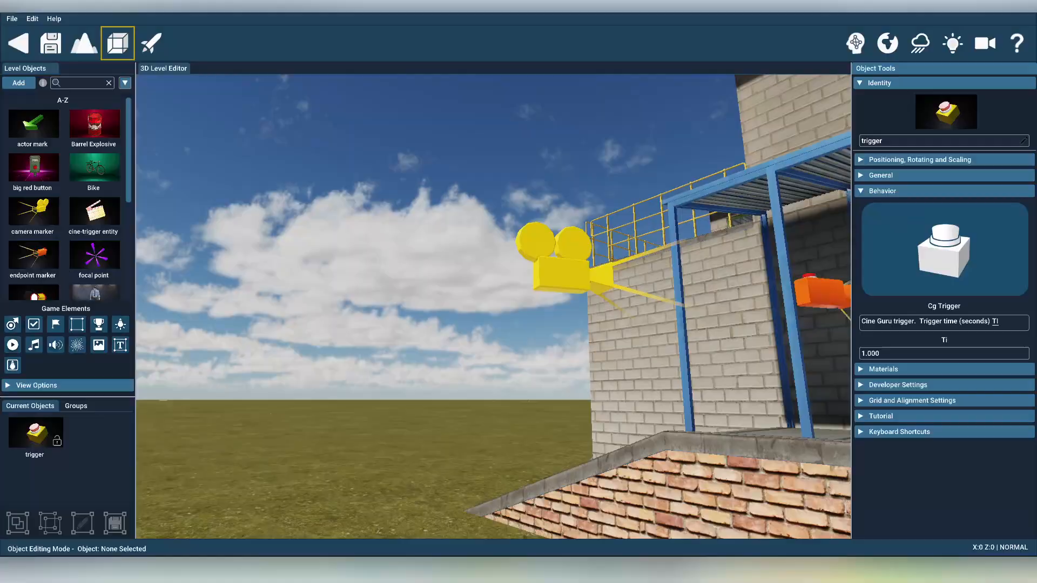
mouse_move(493, 307)
right_mouse_down()
mouse_move(470, 286)
mouse_move(572, 340)
mouse_move(567, 333)
right_mouse_up()
key("w")
key("w")
key("w")
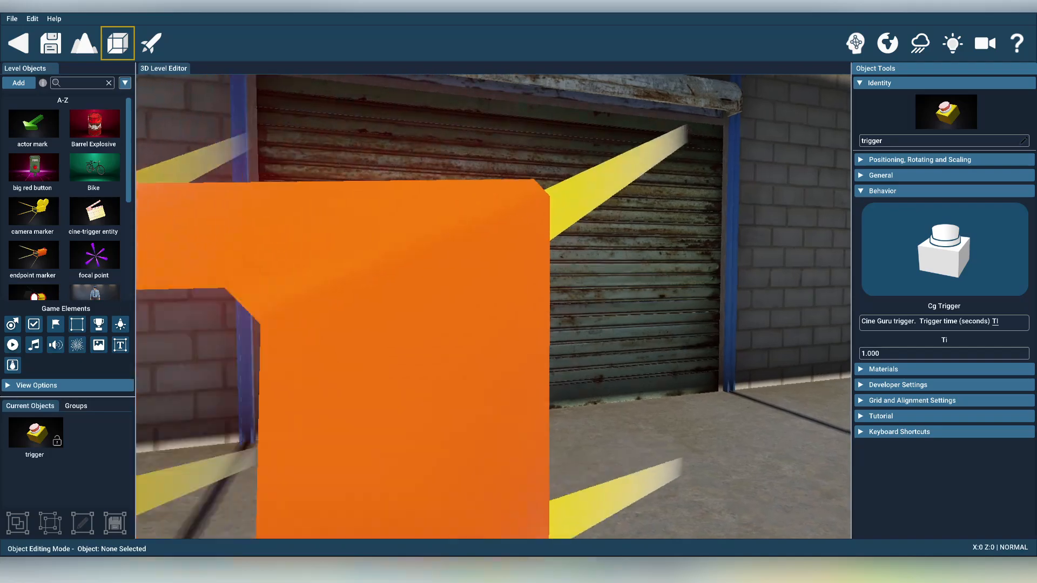
key("w")
key("s")
right_click_drag(639, 340, 602, 359)
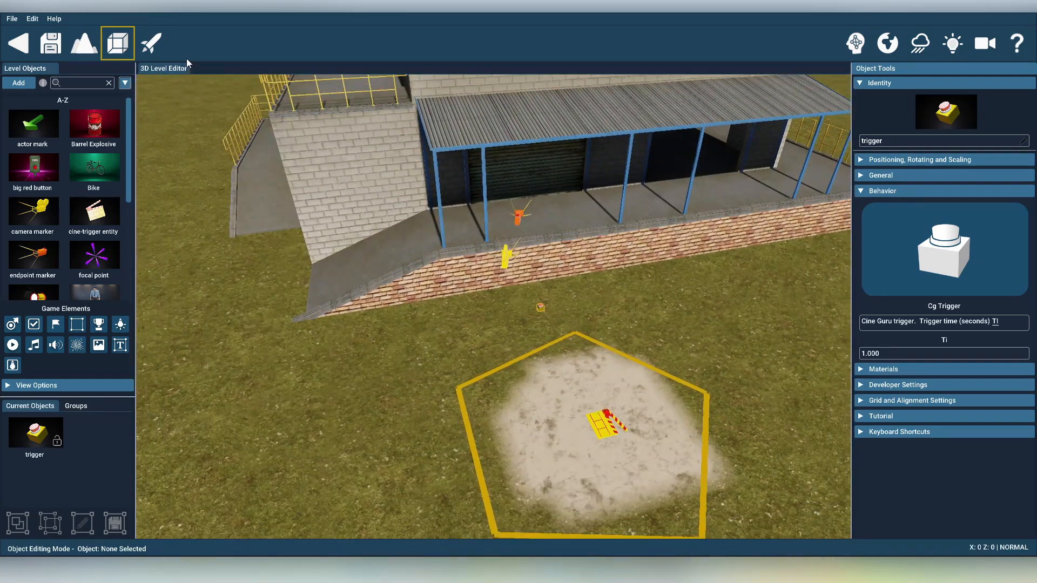
Step: Test the level by walking onto the sandy trigger zone to play the roller shutter sequence
left_click(151, 41)
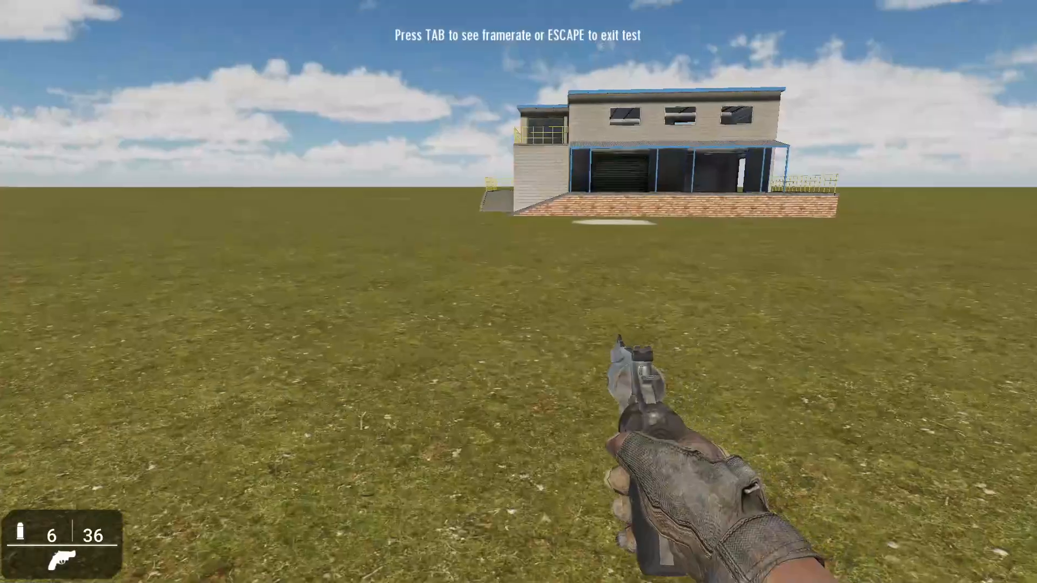
key("w")
key("w")
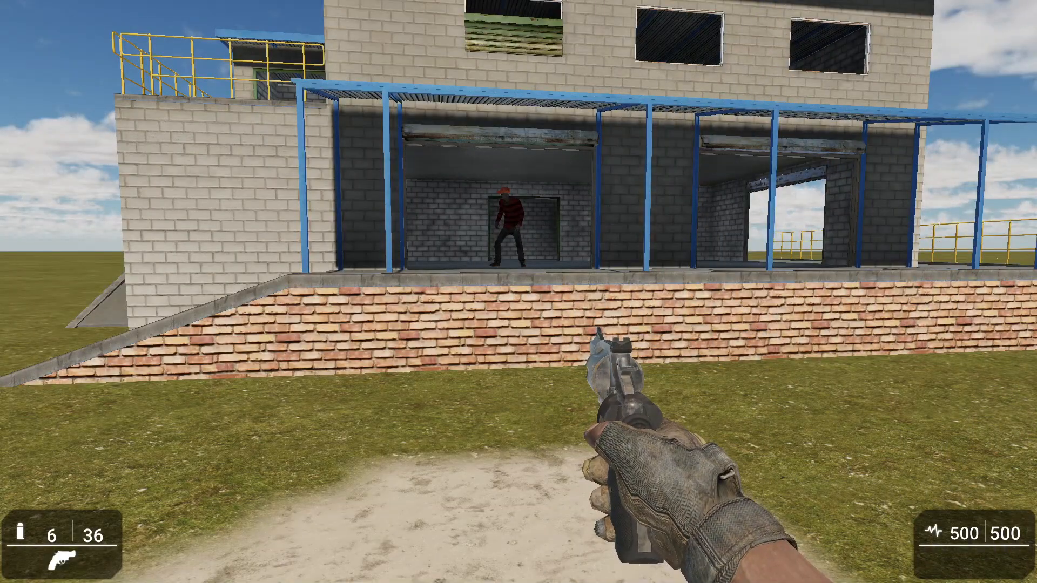
key("s")
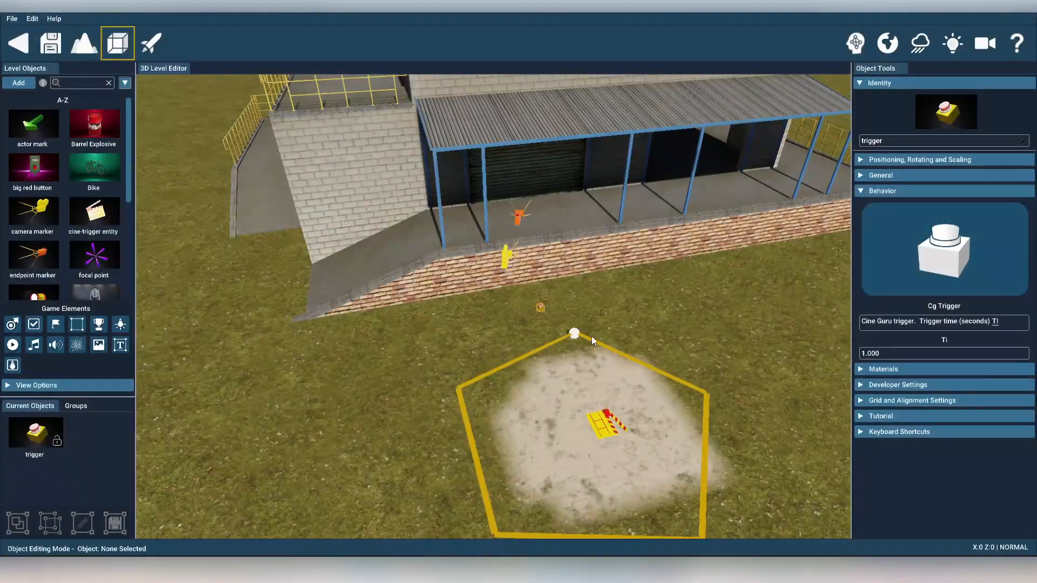
Step: Place an explosive barrel on the raised platform in front of the roller shutter
right_click_drag(592, 336, 620, 365)
key("d")
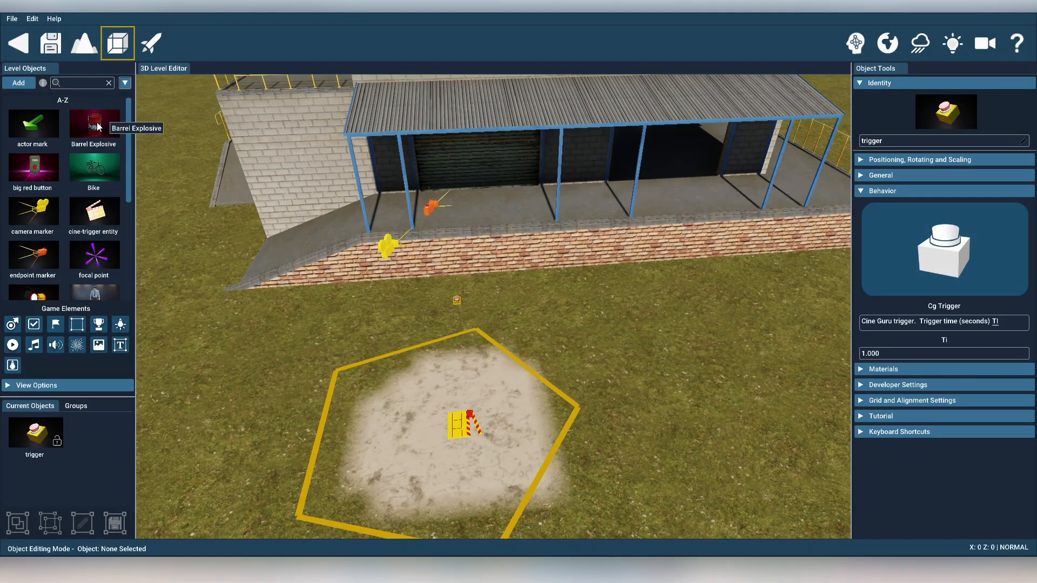
left_click_drag(98, 128, 517, 209)
key("w")
right_click_drag(518, 209, 546, 286)
Step: Assign the Activate To Destroy behavior from the MAX Cine Guru category to the new explosive barrel
left_click(909, 249)
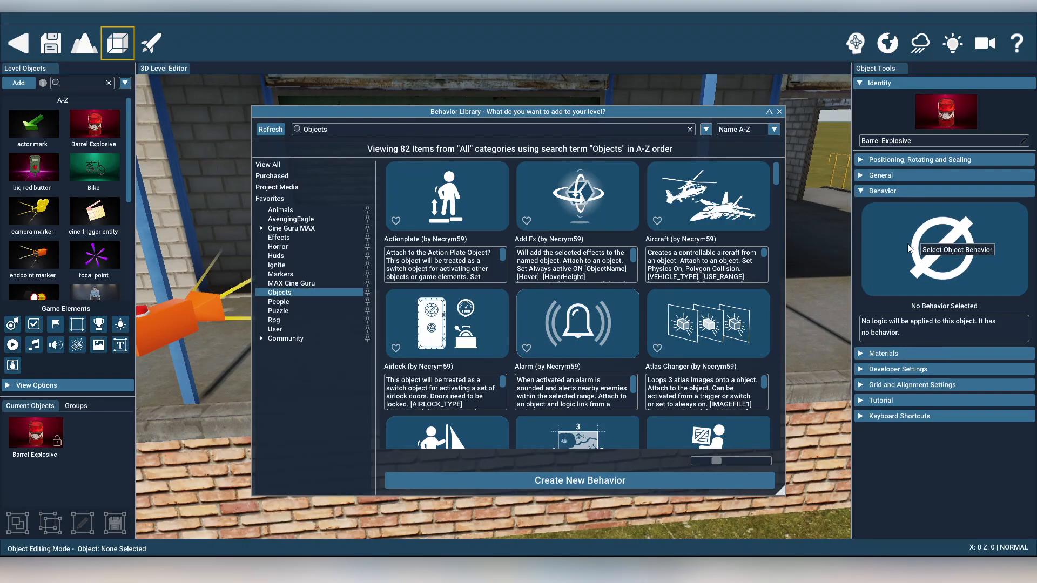
left_click(304, 282)
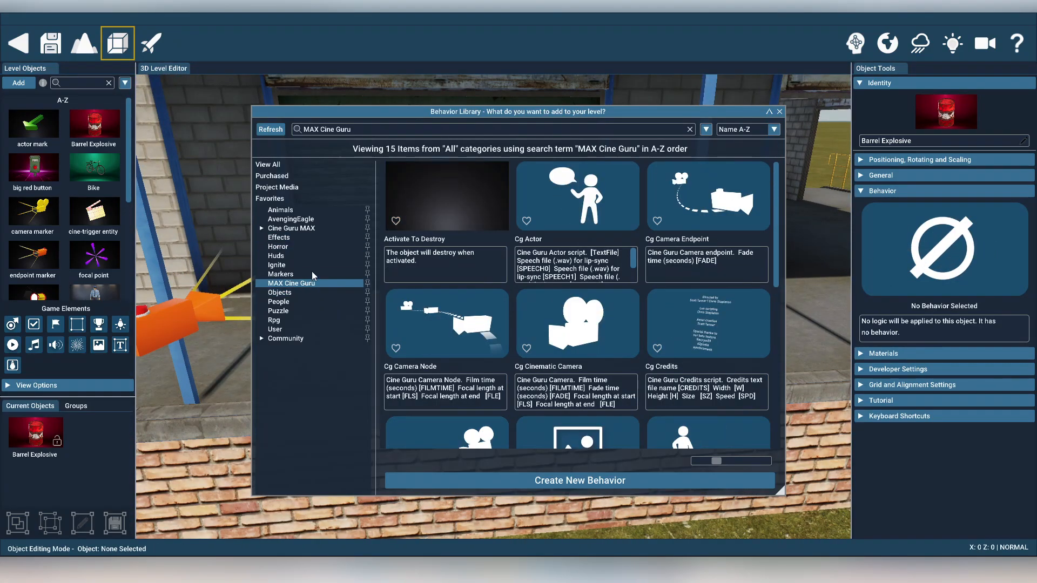
left_click(468, 190)
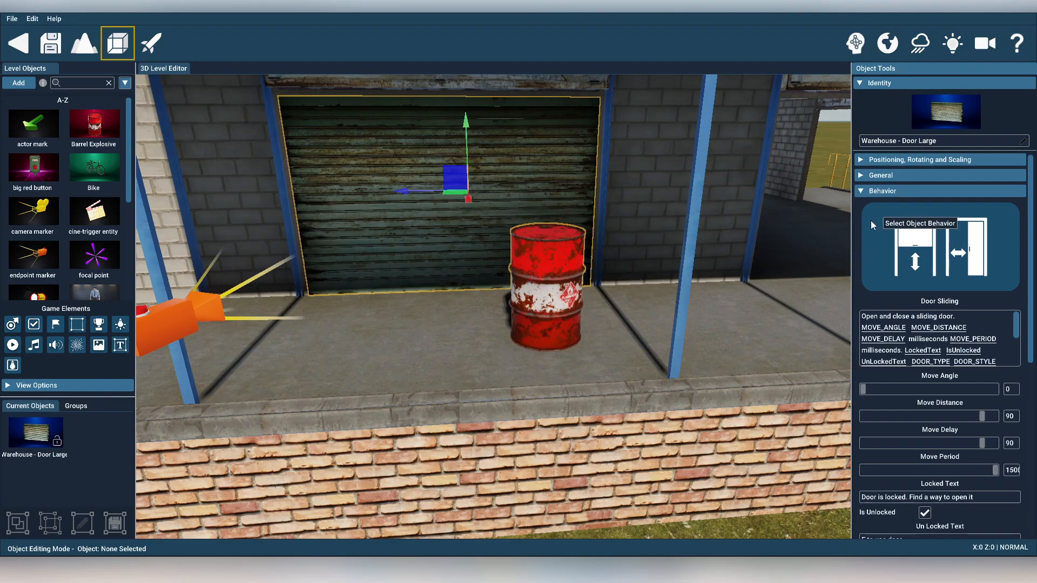
left_click(543, 282)
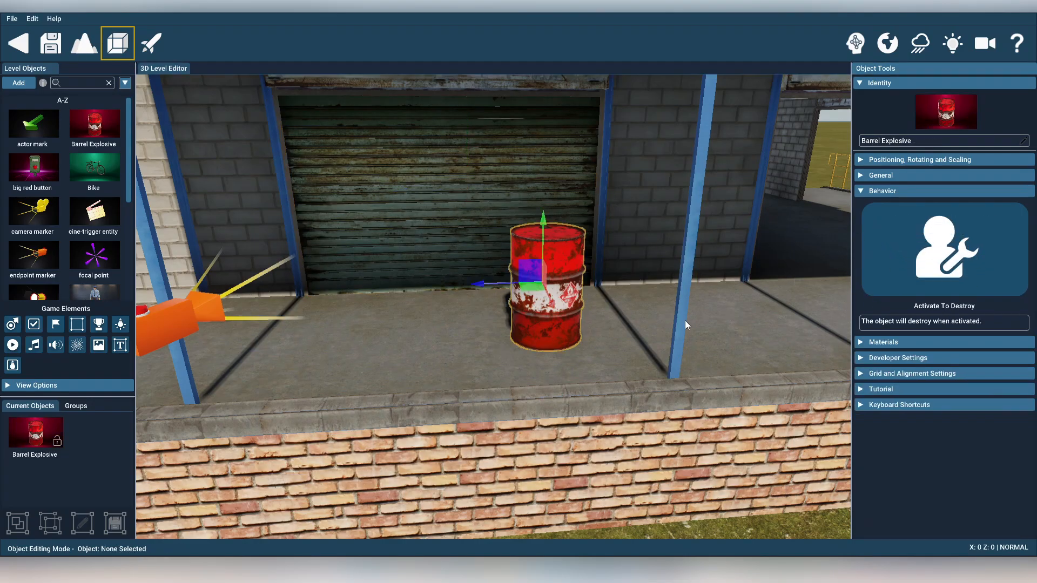
Step: Create a logic connection from the trigger beside the brick wall to the explosive barrel
right_click_drag(716, 315, 615, 323)
key("s")
left_click(860, 53)
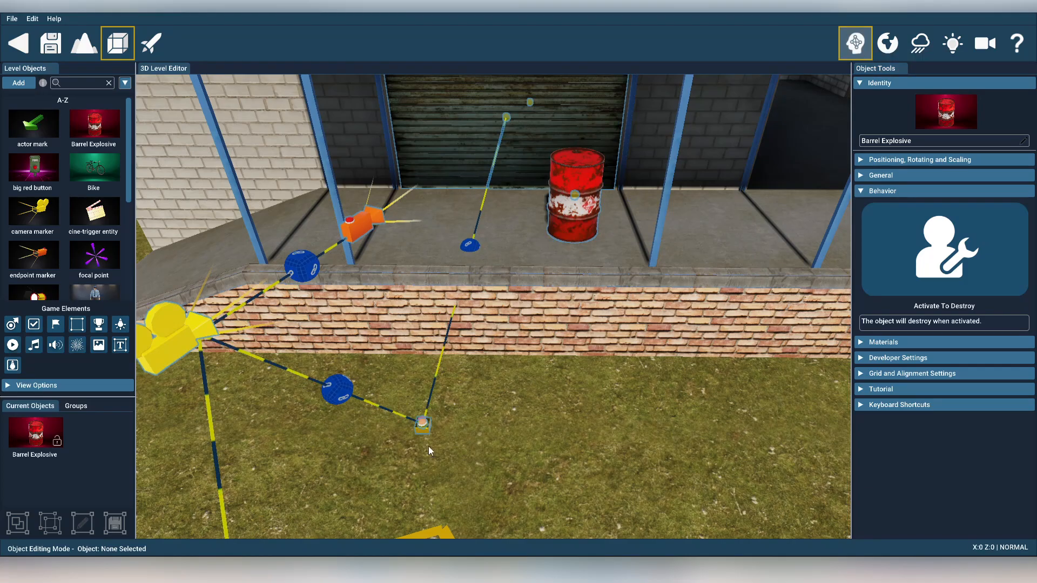
left_click_drag(424, 429, 632, 188)
left_click(859, 47)
Step: Open the explosive barrel's developer settings and adjust its object properties
left_click(579, 211)
right_click_drag(590, 260, 588, 275)
key("s")
left_click(598, 352)
mouse_move(605, 184)
right_mouse_down()
mouse_move(616, 167)
mouse_move(606, 179)
right_mouse_up()
key("w")
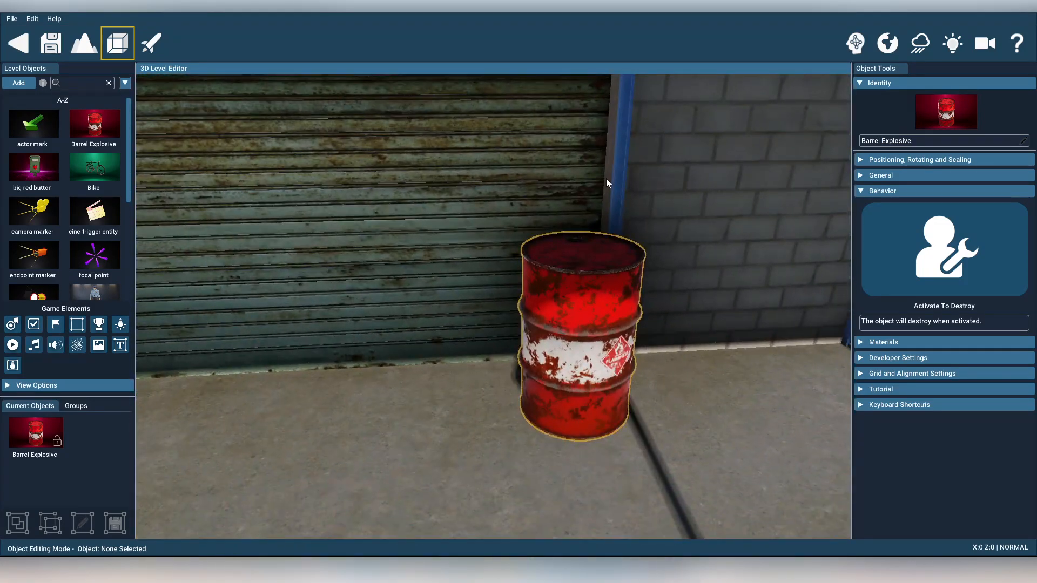
scroll(606, 373, "down", 3)
left_click(580, 328)
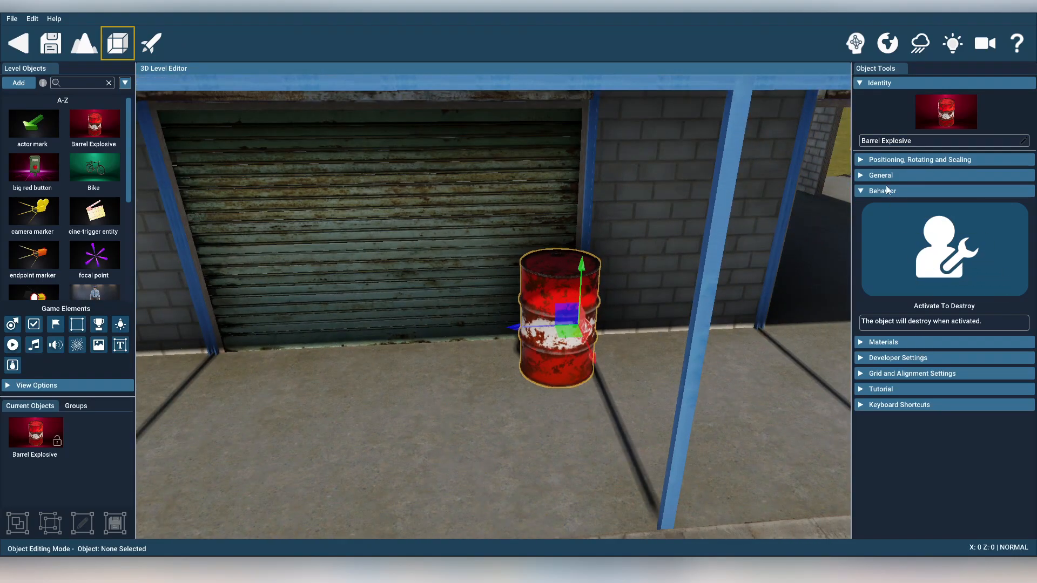
left_click(860, 358)
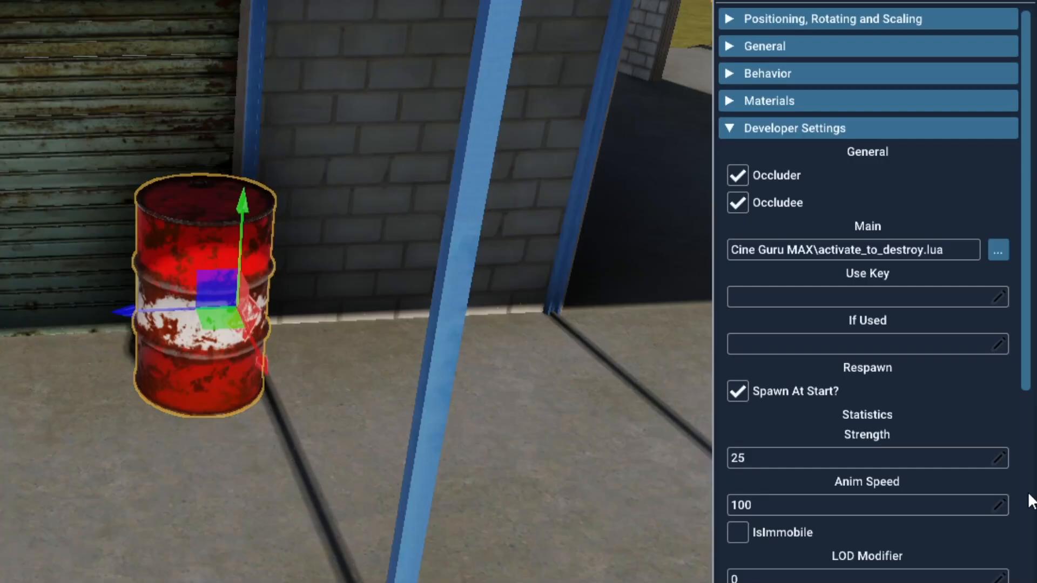
scroll(1026, 513, "down", 8)
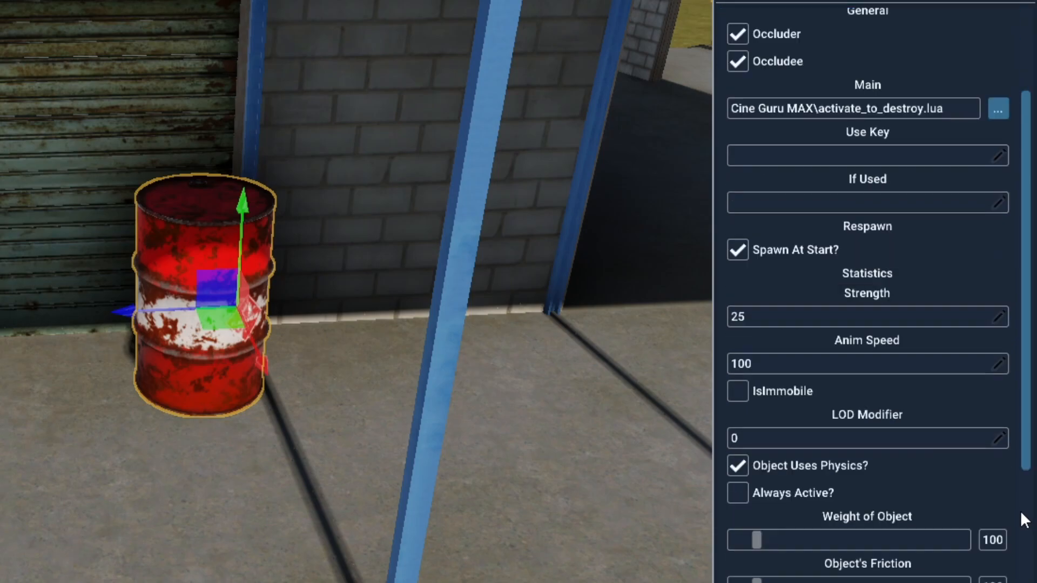
left_click_drag(756, 384, 688, 383)
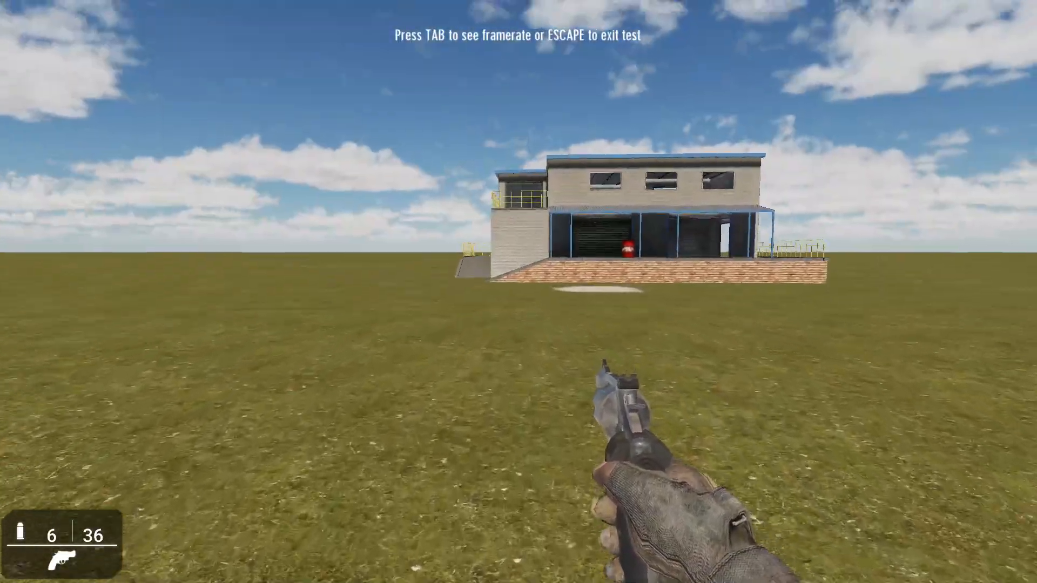
Step: Walk to the sandy trigger zone in the test level to try the barrel and shutter sequence
key("w")
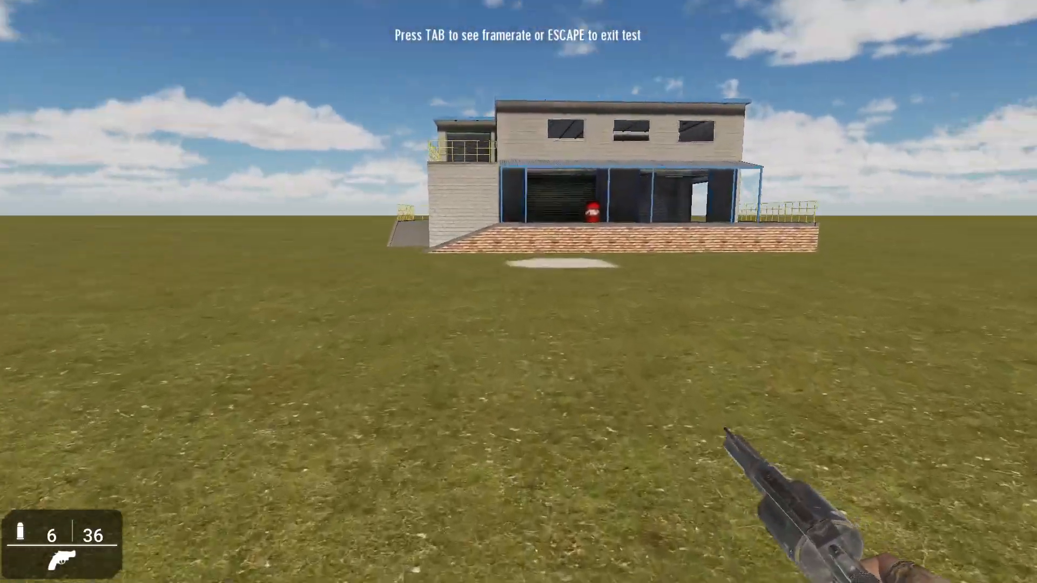
key("w")
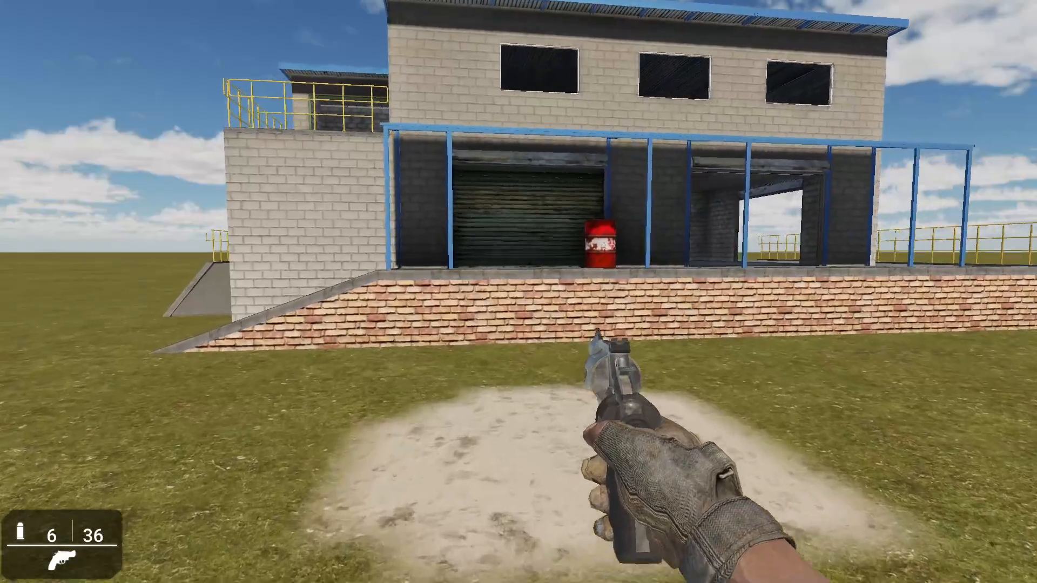